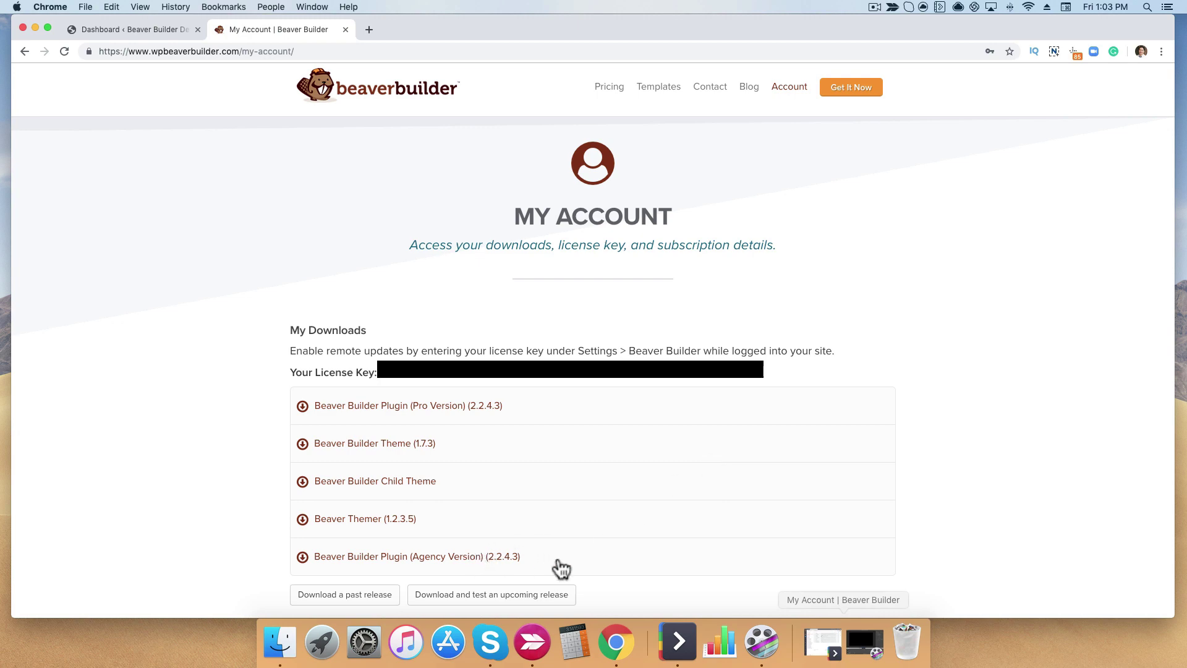
# Download the Agency Version plugin and Beaver Builder Theme 1.7.3, then go back to the WordPress dashboard
pyautogui.click(419, 563)
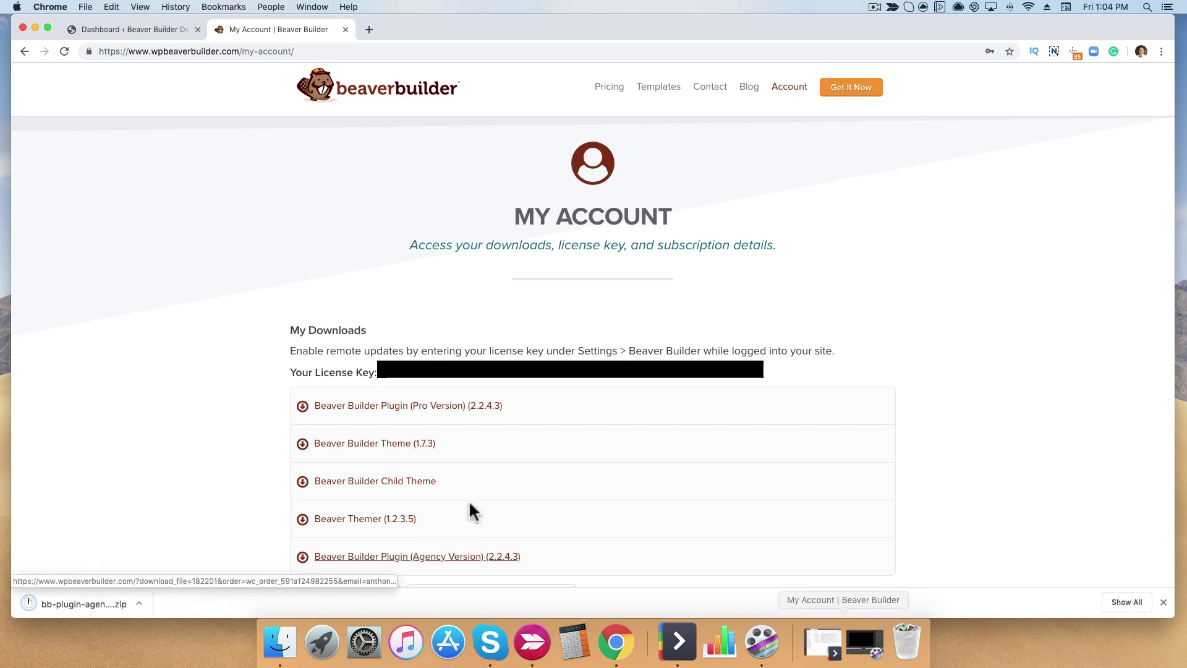
pyautogui.click(397, 453)
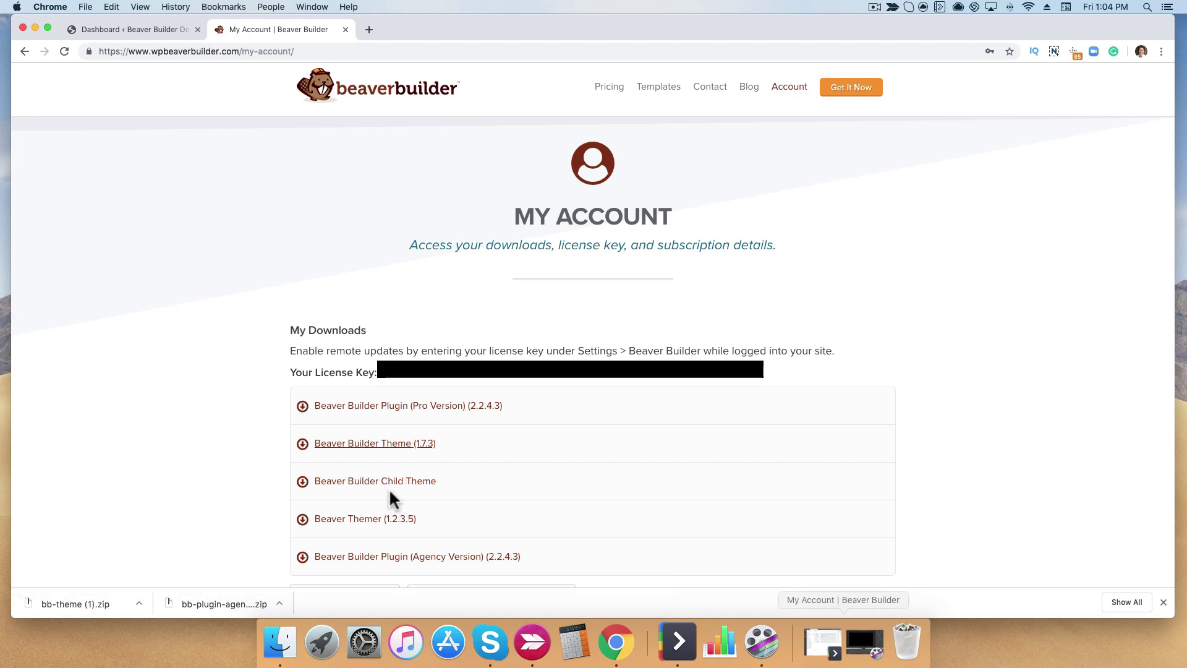
pyautogui.hotkey('ctrl', 'shift', 'Tab')
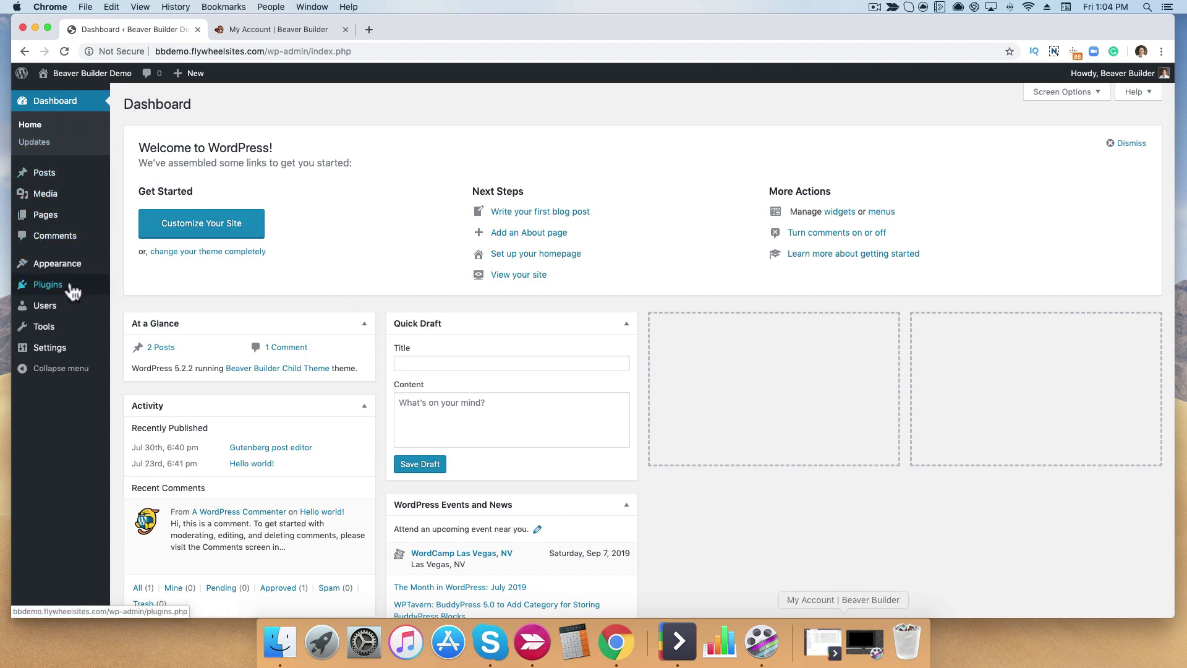
# Upload bb-plugin-agency.zip as a new plugin, install it and activate it
pyautogui.moveTo(68, 292)
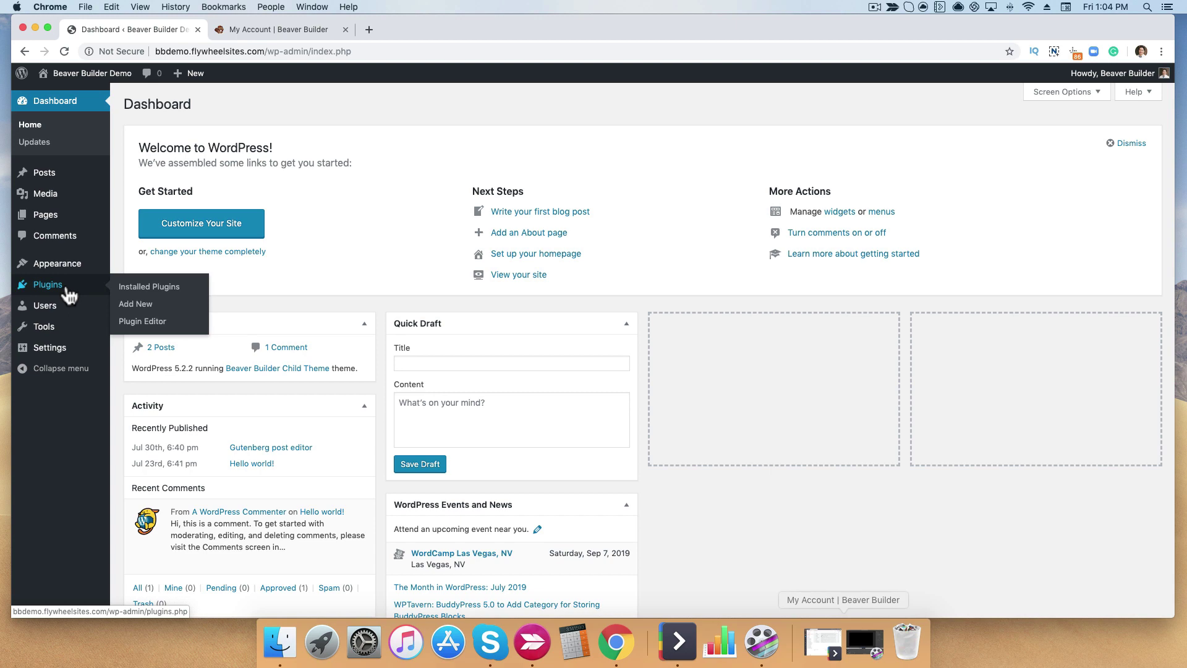
pyautogui.click(139, 308)
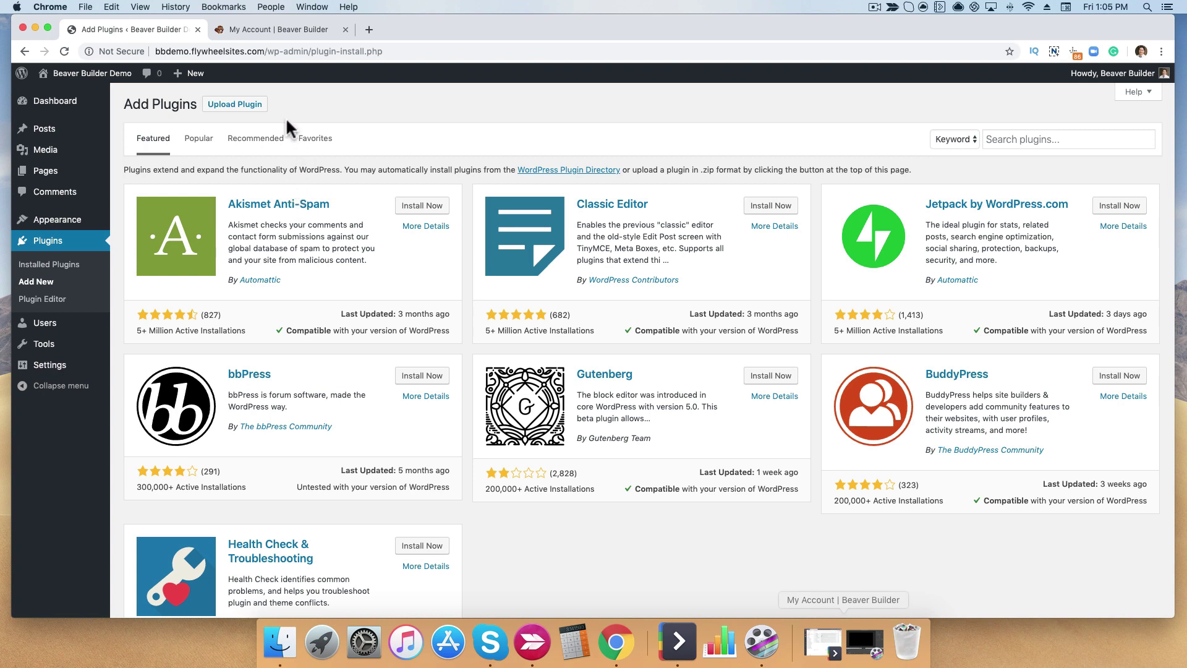
pyautogui.click(250, 106)
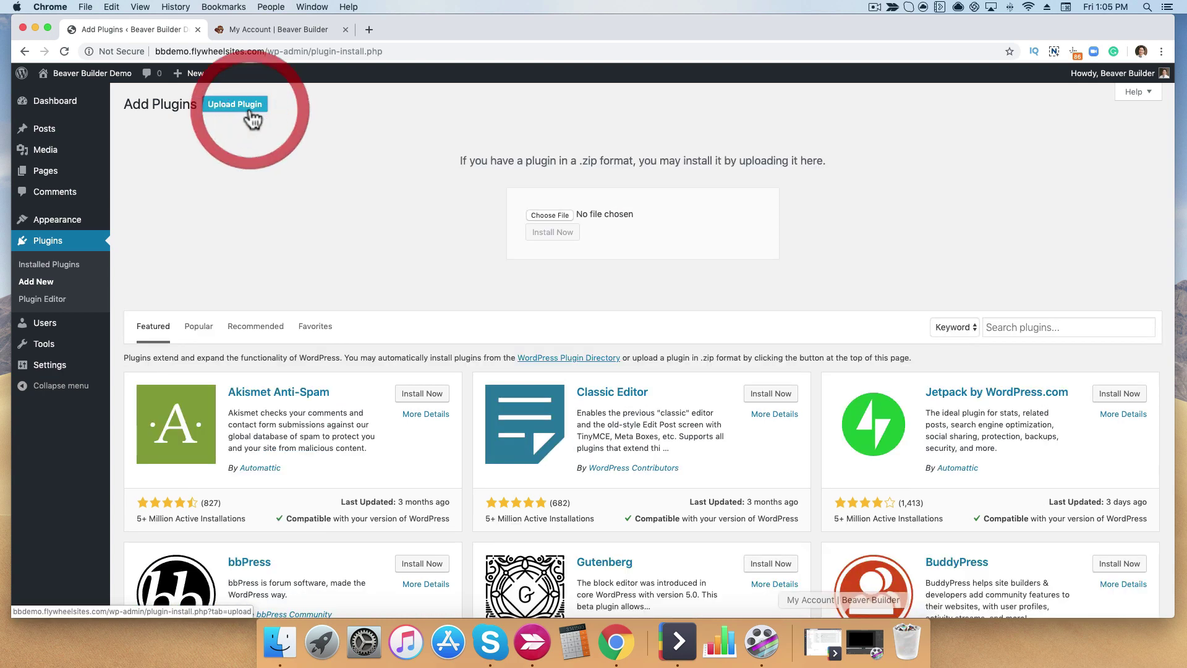
pyautogui.click(545, 214)
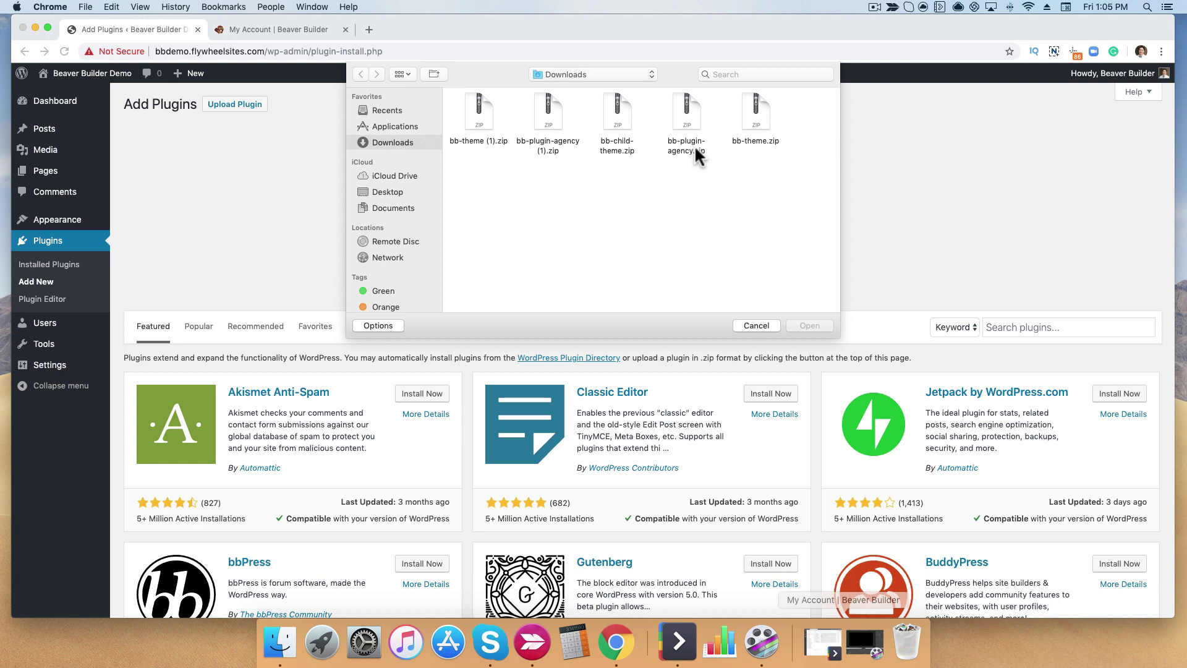
pyautogui.click(686, 120)
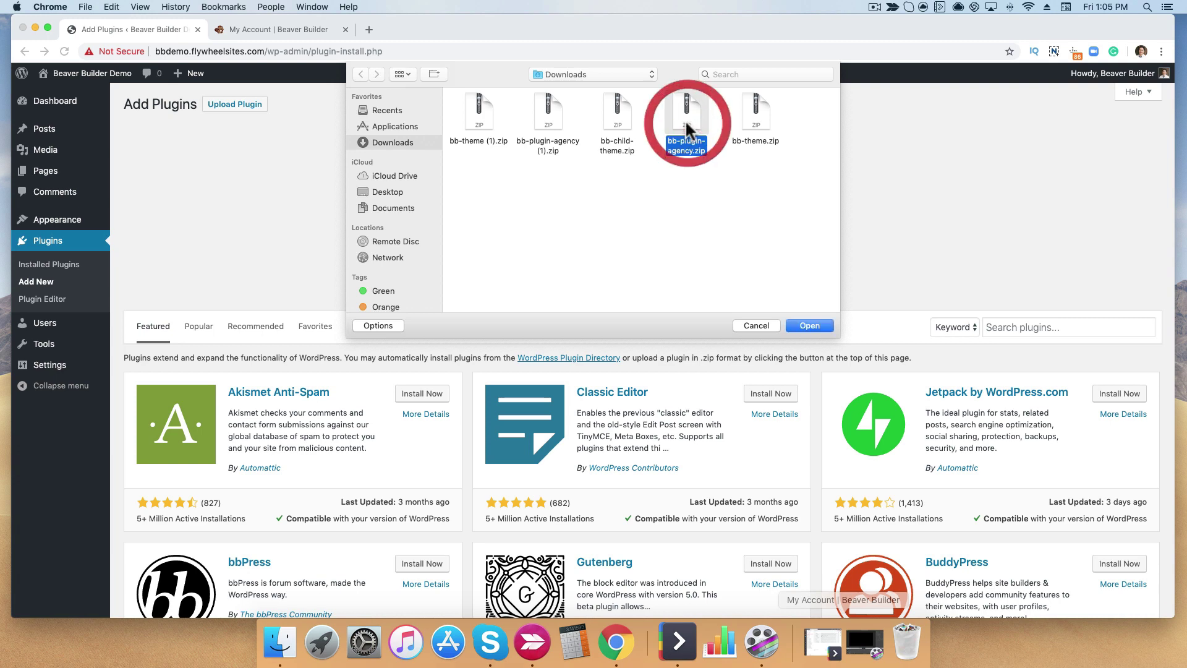
pyautogui.click(810, 325)
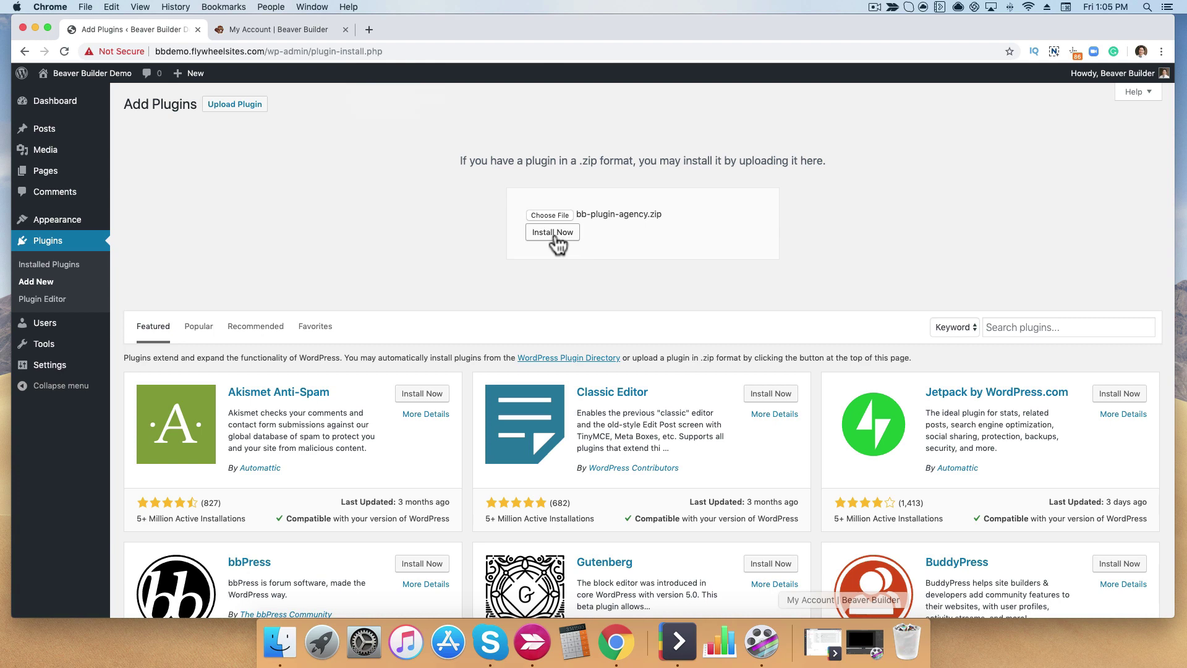
pyautogui.click(554, 236)
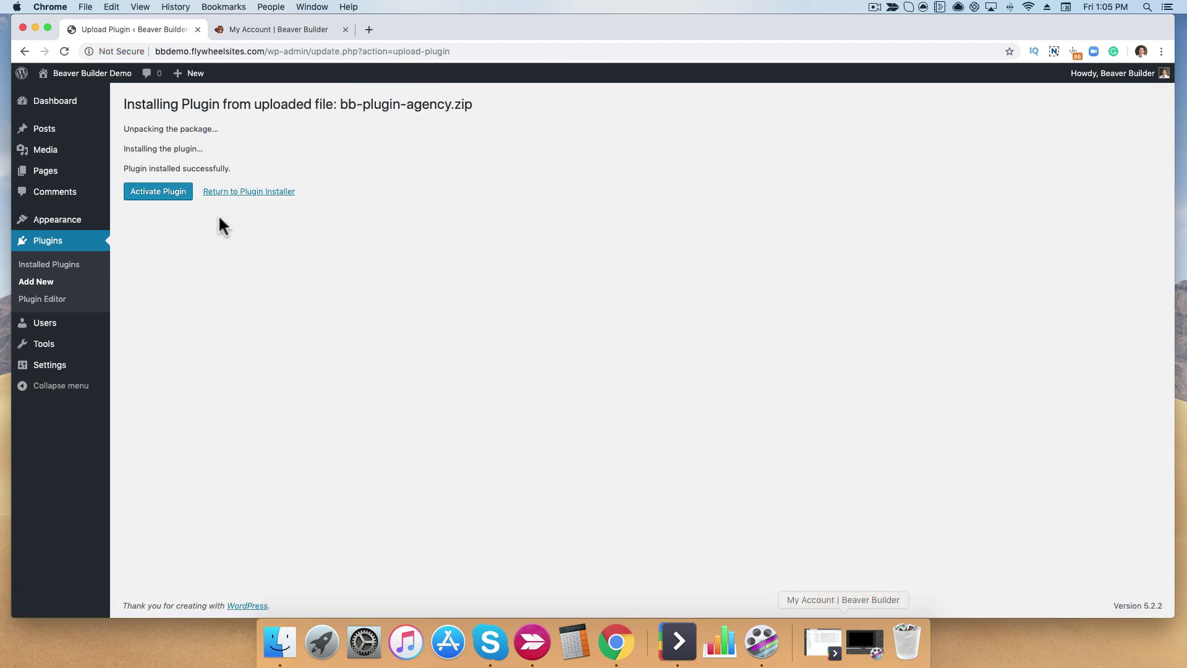
pyautogui.click(159, 204)
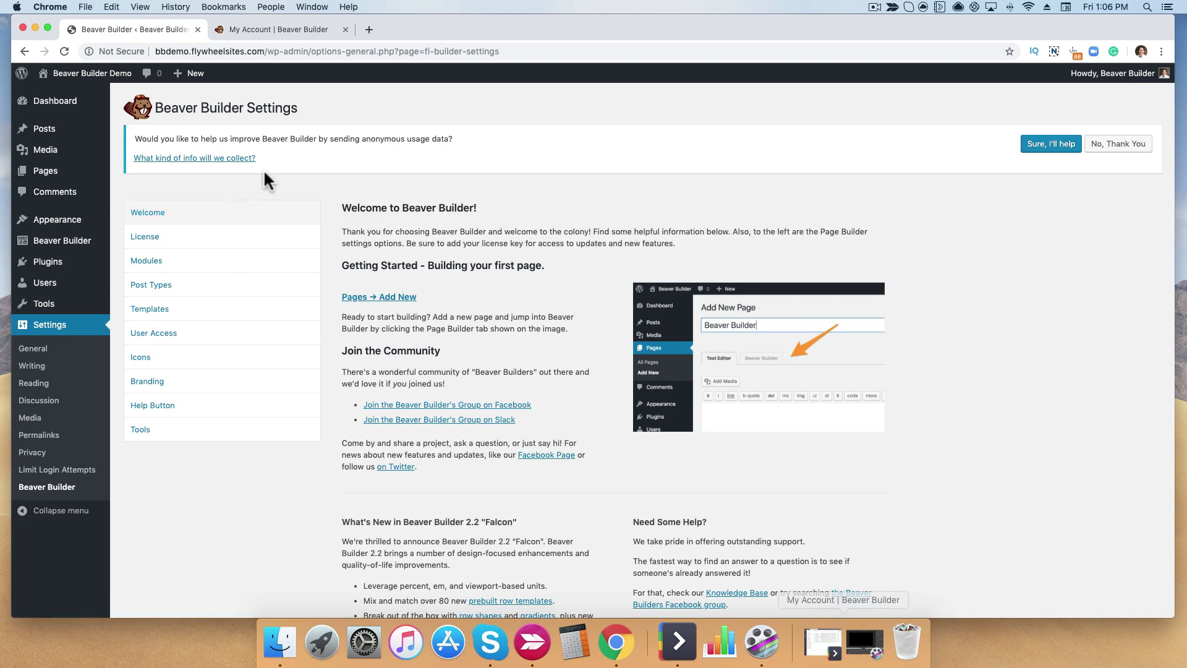
# Copy the license key from the account page into Beaver Builder's License settings and save it
pyautogui.click(261, 29)
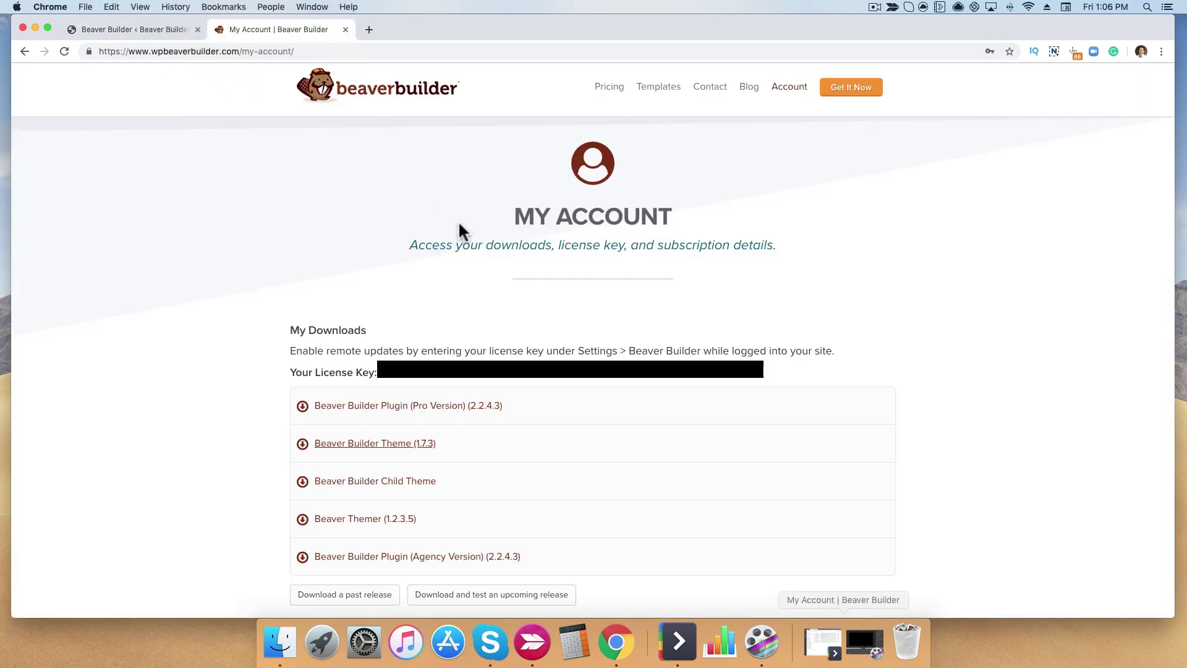
pyautogui.moveTo(763, 373); pyautogui.dragTo(382, 373)
pyautogui.click(150, 32)
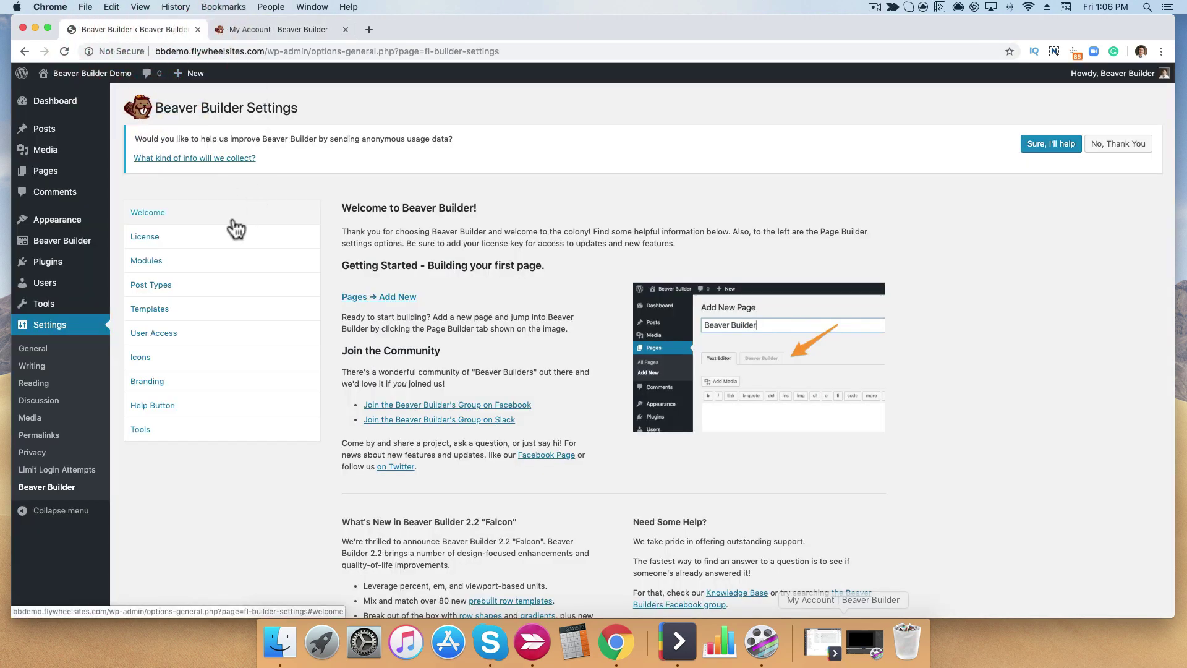
pyautogui.click(198, 239)
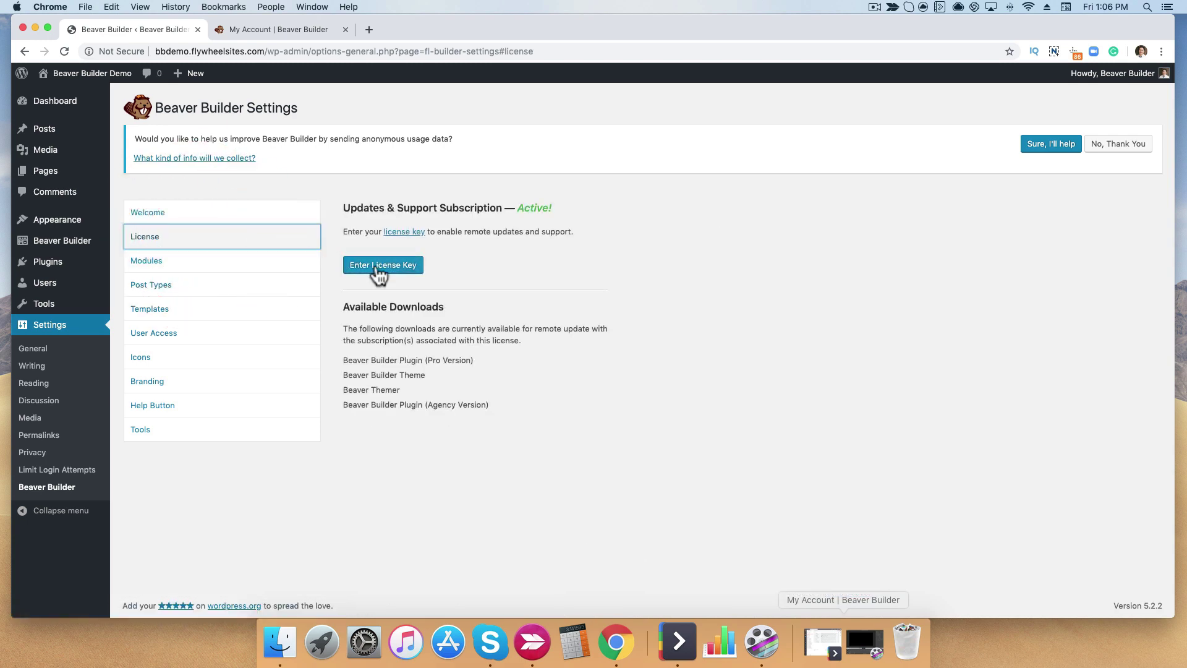
pyautogui.click(375, 268)
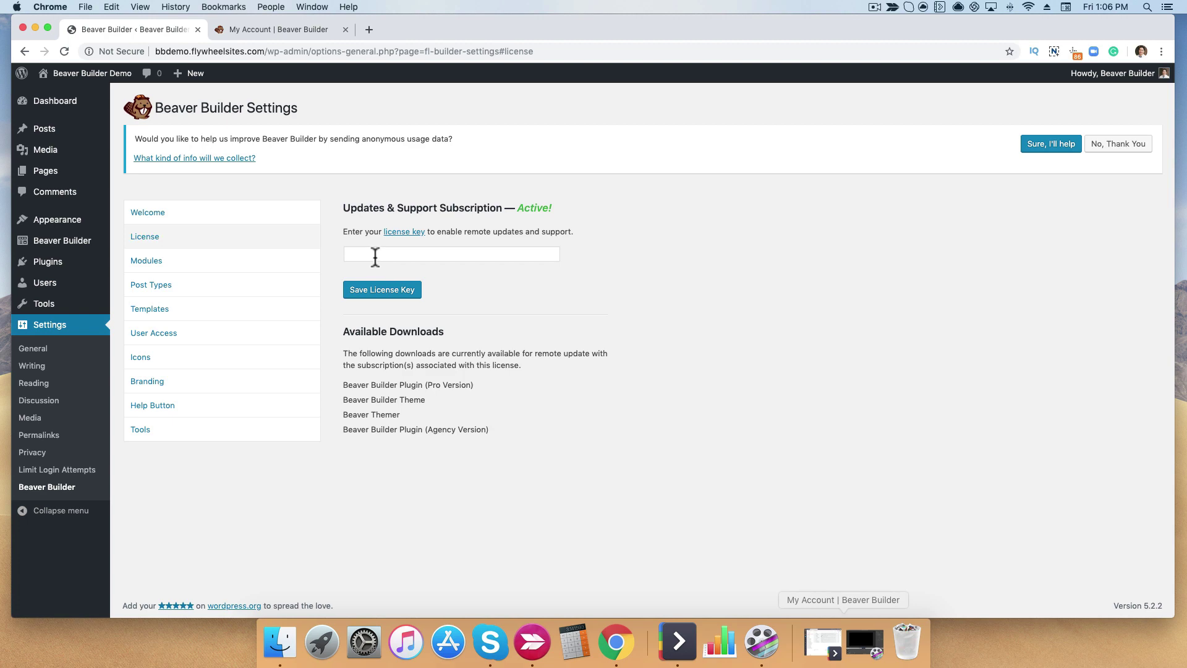
pyautogui.rightClick(375, 254)
pyautogui.click(422, 356)
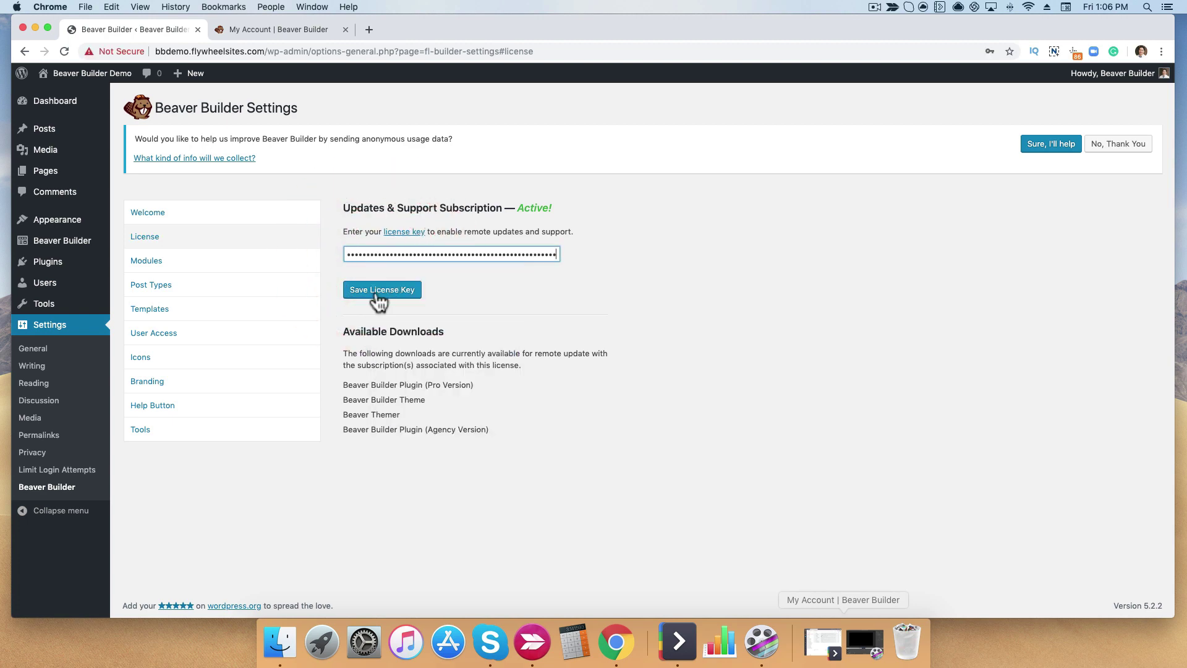
pyautogui.click(378, 292)
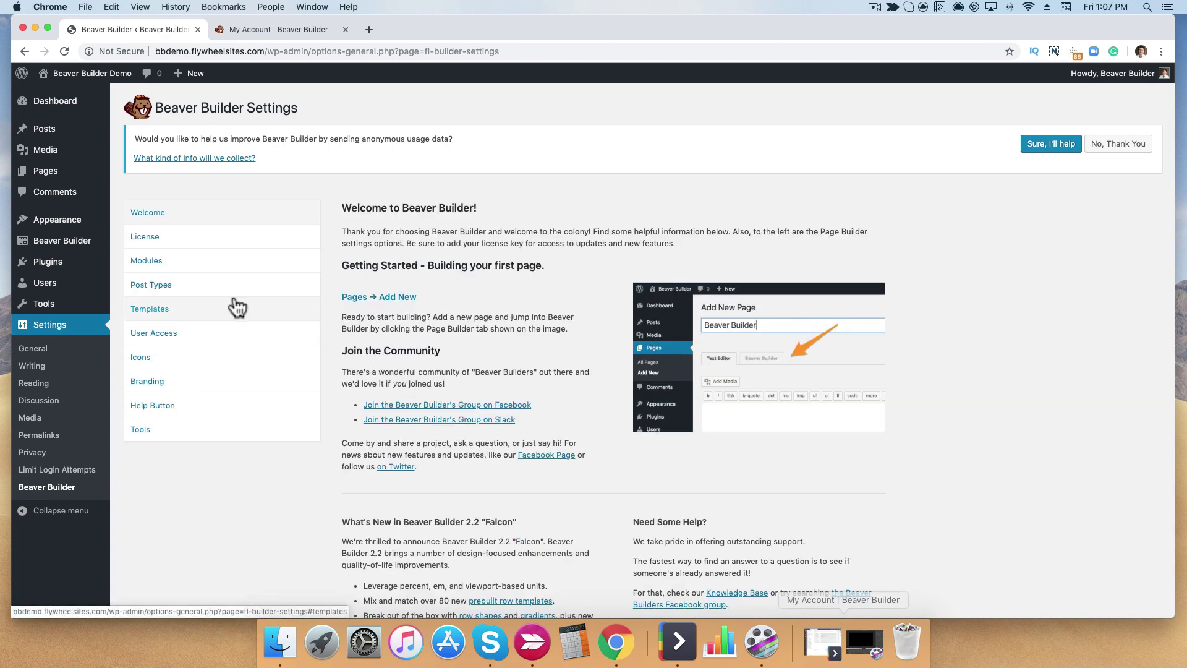
# Upload bb-theme.zip as a new theme, install it and activate the Beaver Builder Theme
pyautogui.moveTo(49, 229)
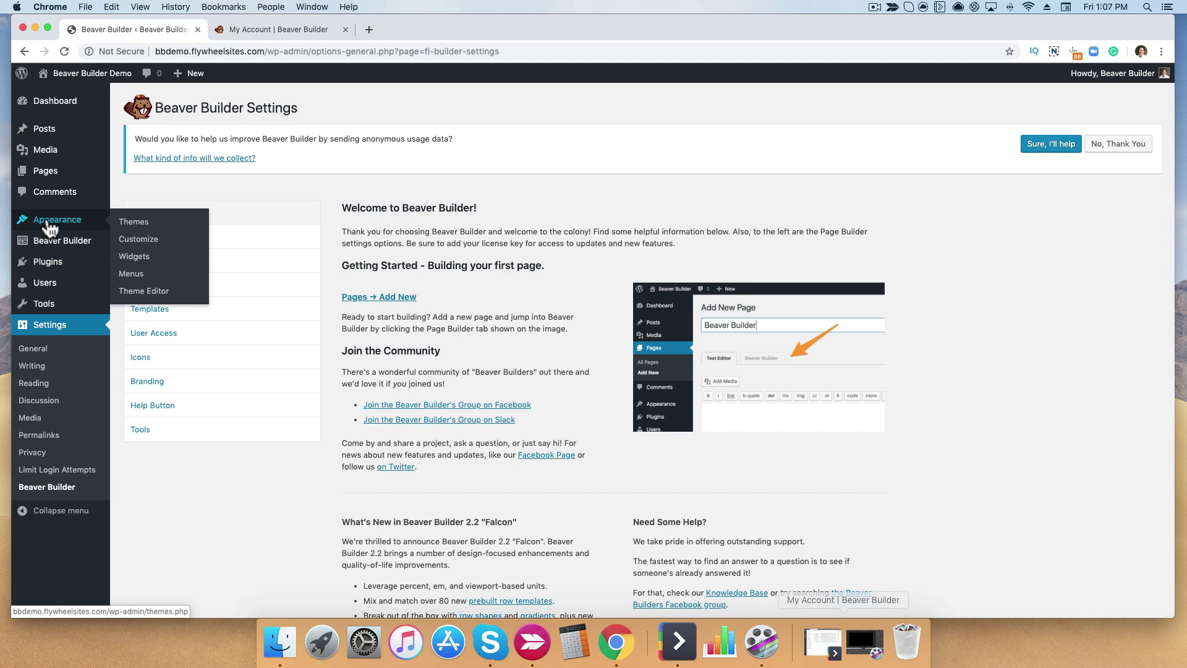
pyautogui.click(149, 228)
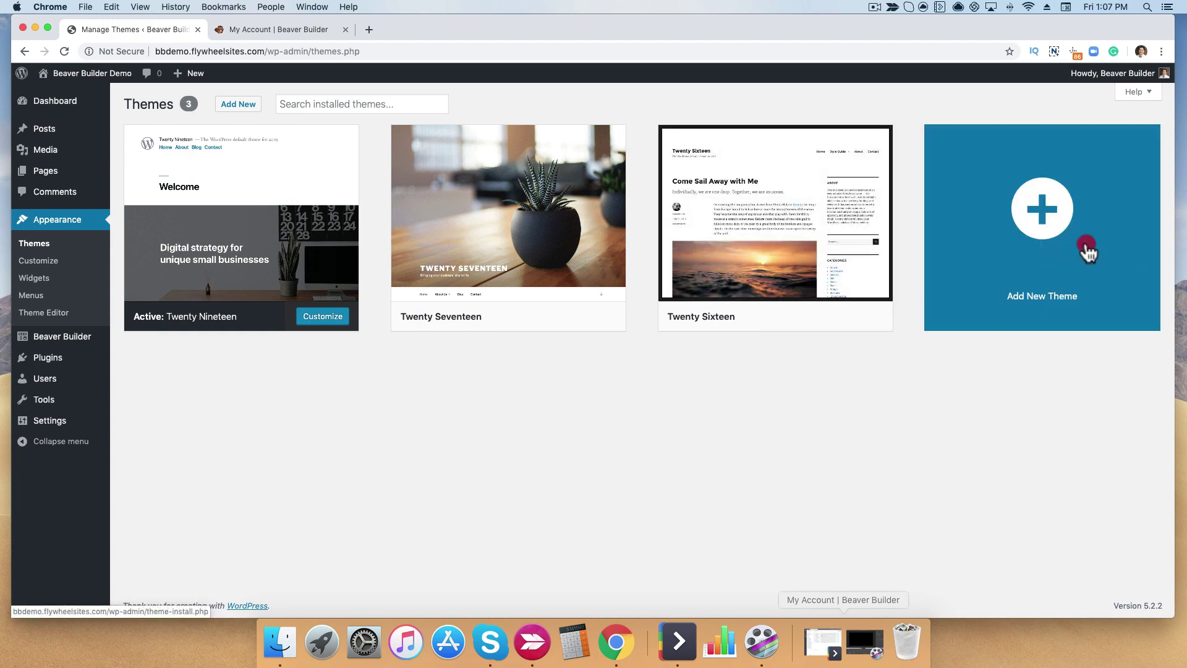
pyautogui.click(1088, 254)
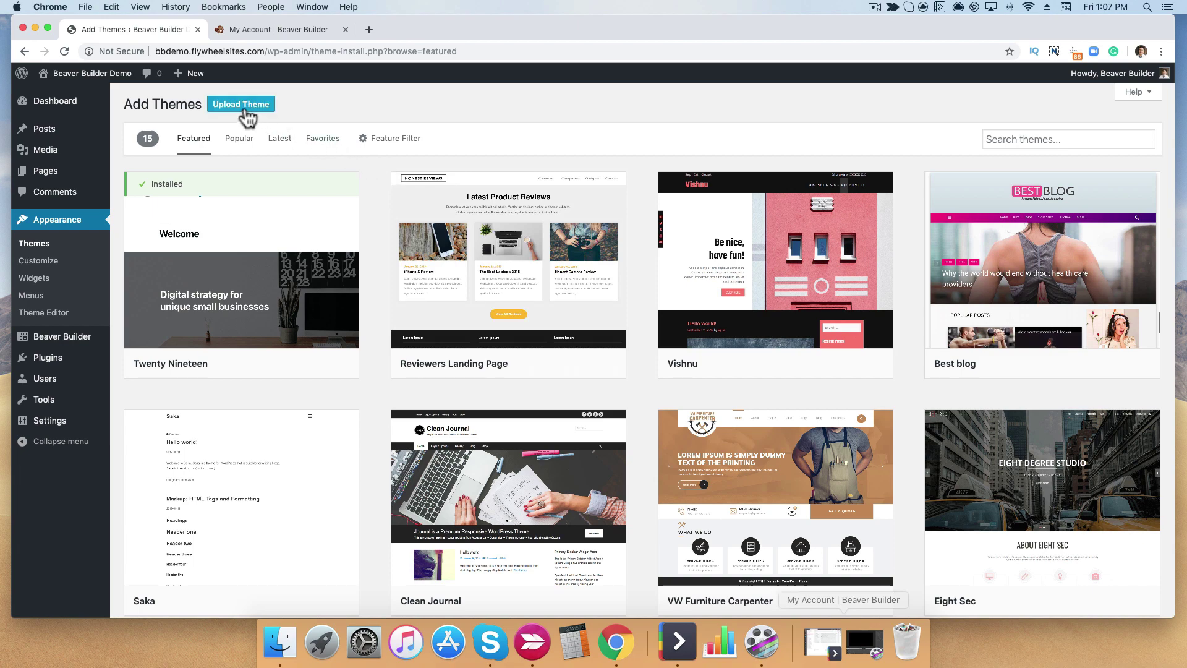
pyautogui.click(251, 115)
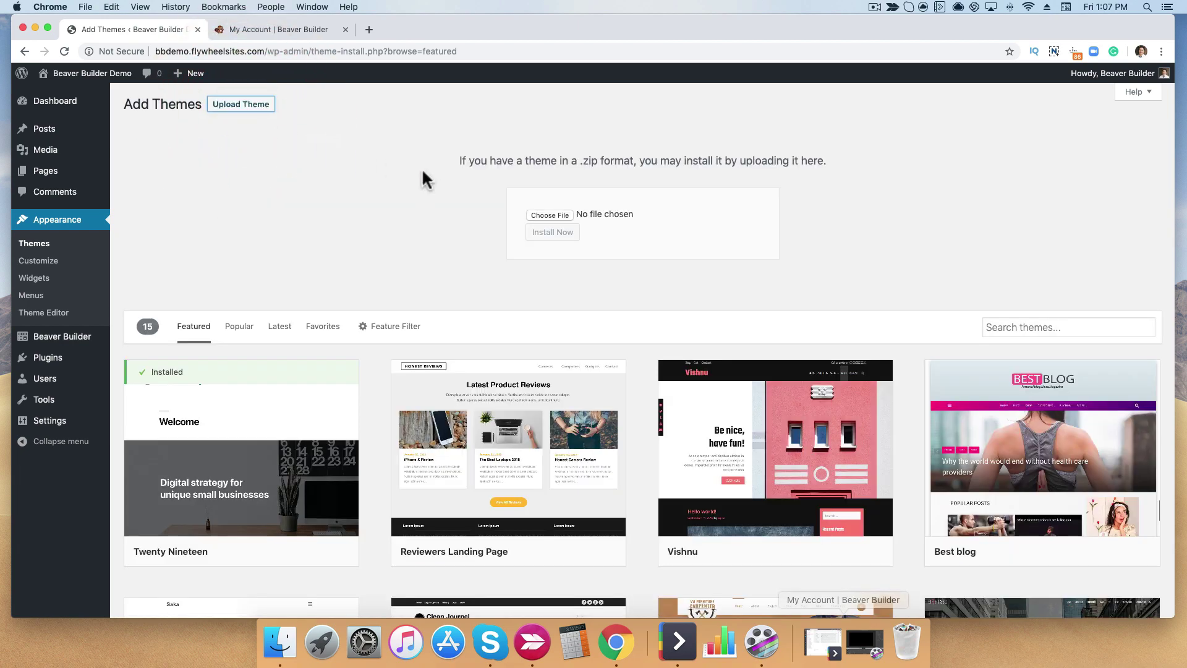
pyautogui.click(538, 216)
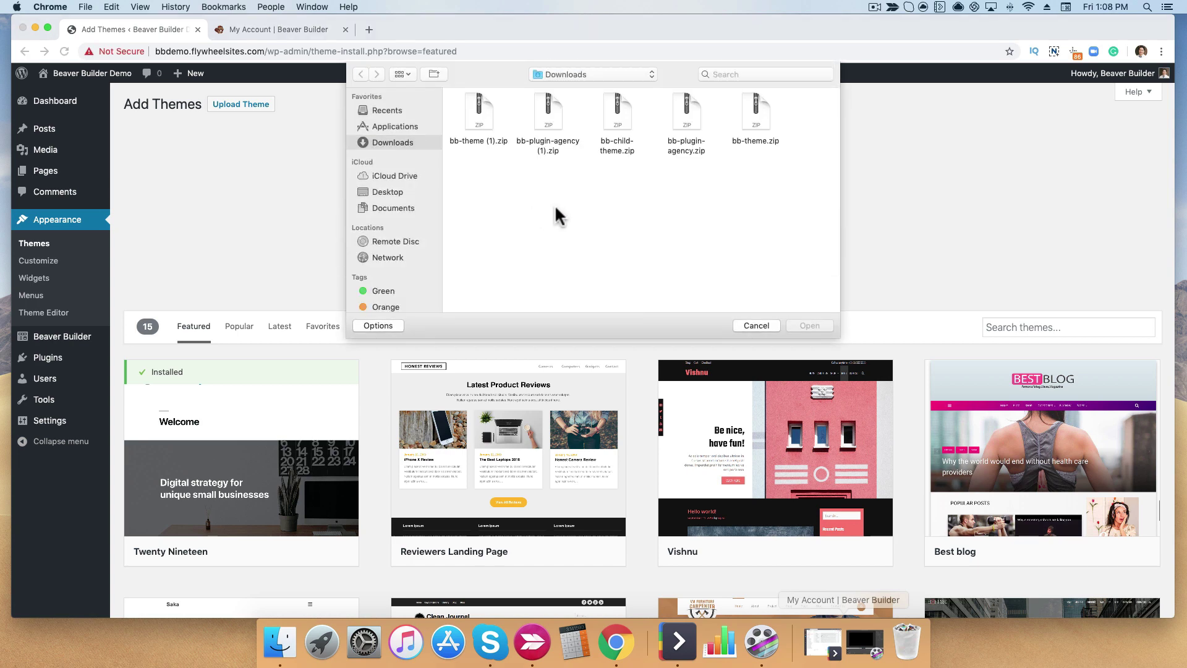
pyautogui.click(755, 115)
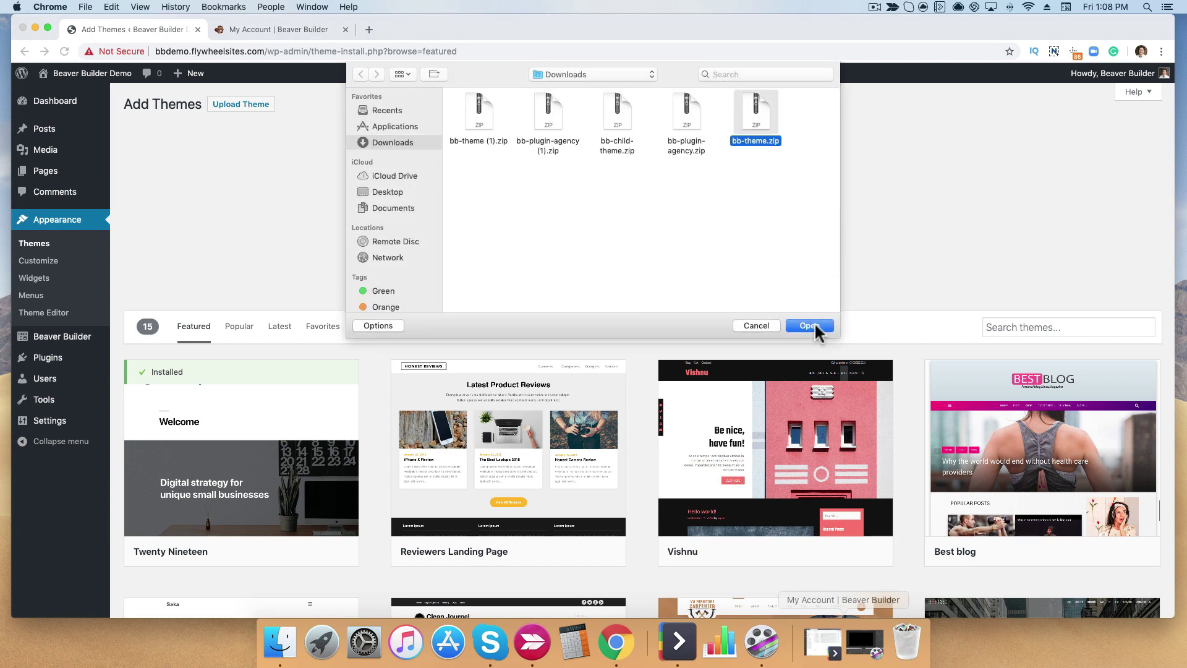
pyautogui.click(811, 325)
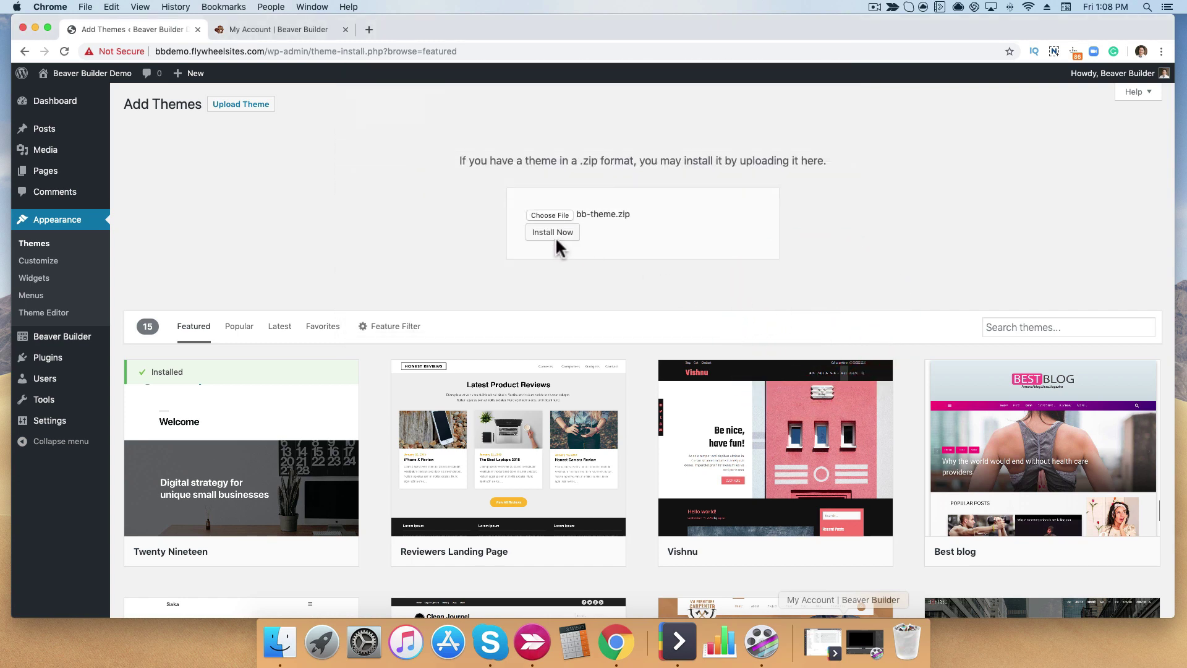
pyautogui.click(552, 234)
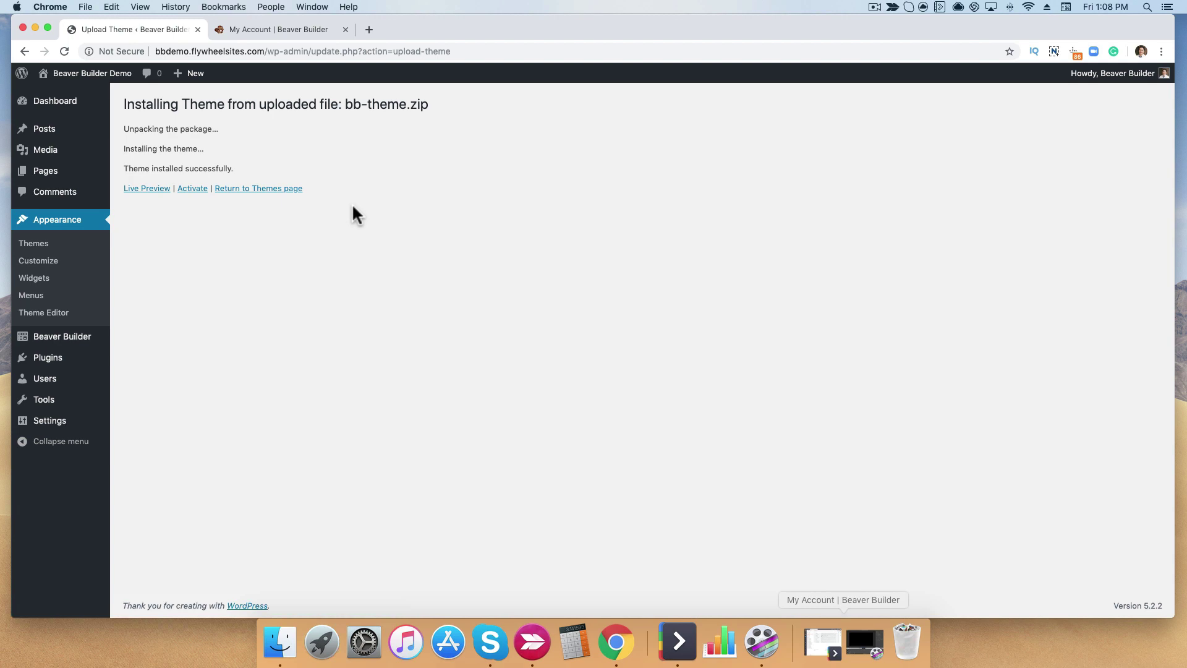
pyautogui.click(192, 189)
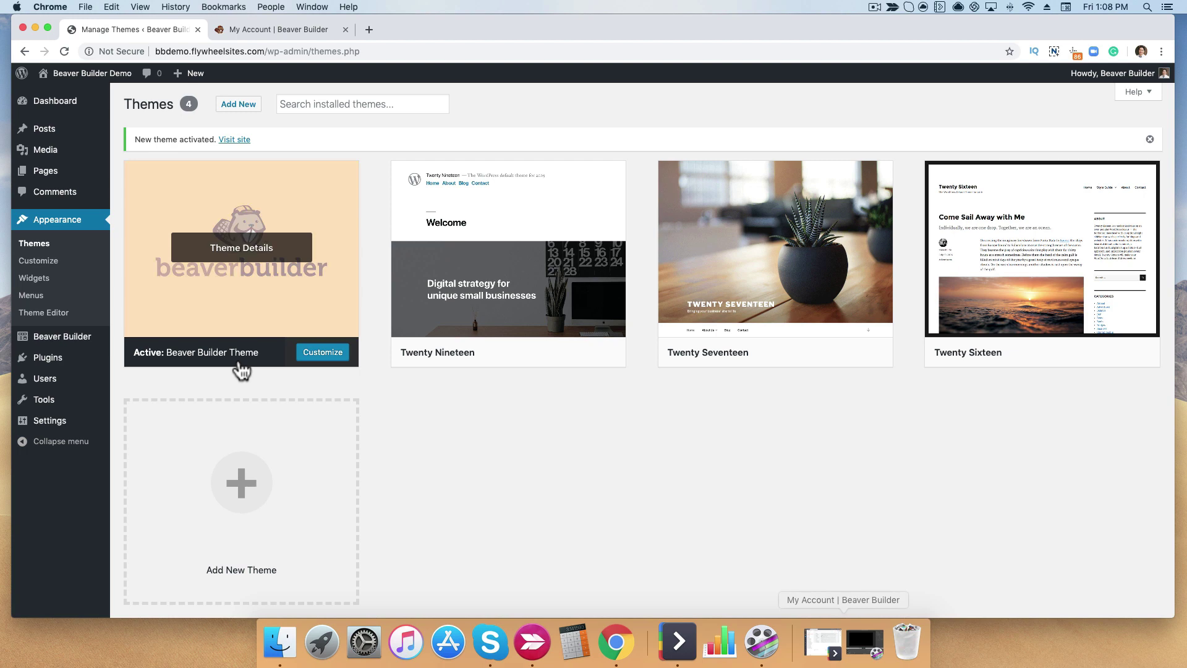
# Inspect the active Beaver Builder Theme's details and highlight its name
pyautogui.click(237, 248)
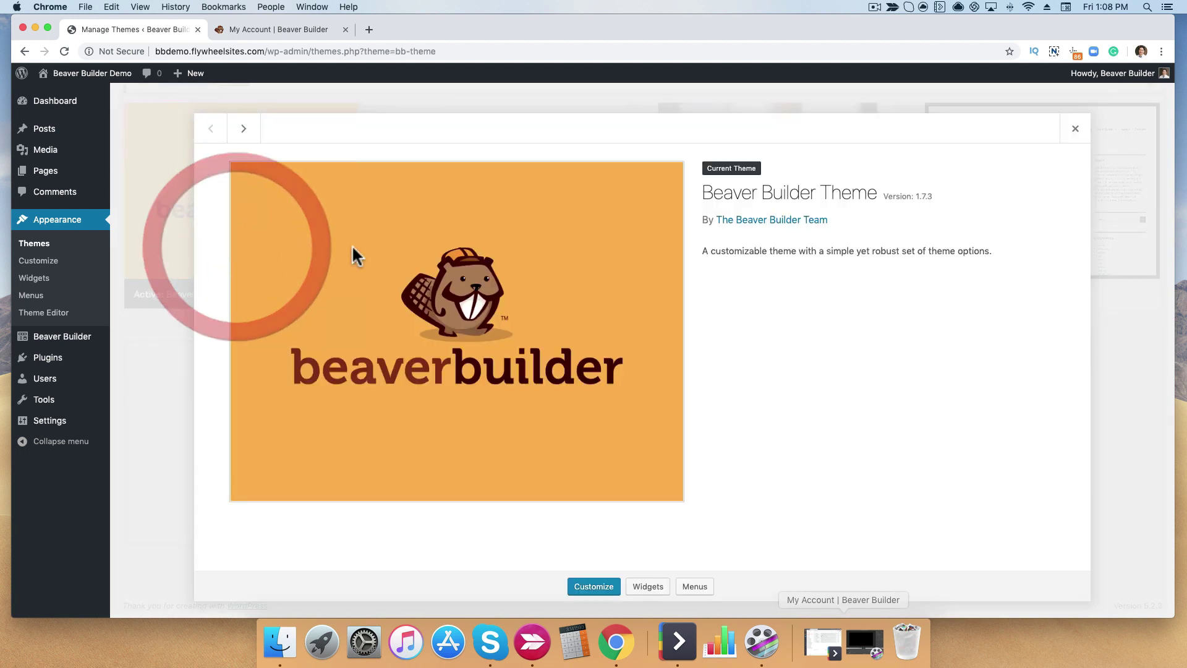
pyautogui.moveTo(702, 191); pyautogui.dragTo(883, 192)
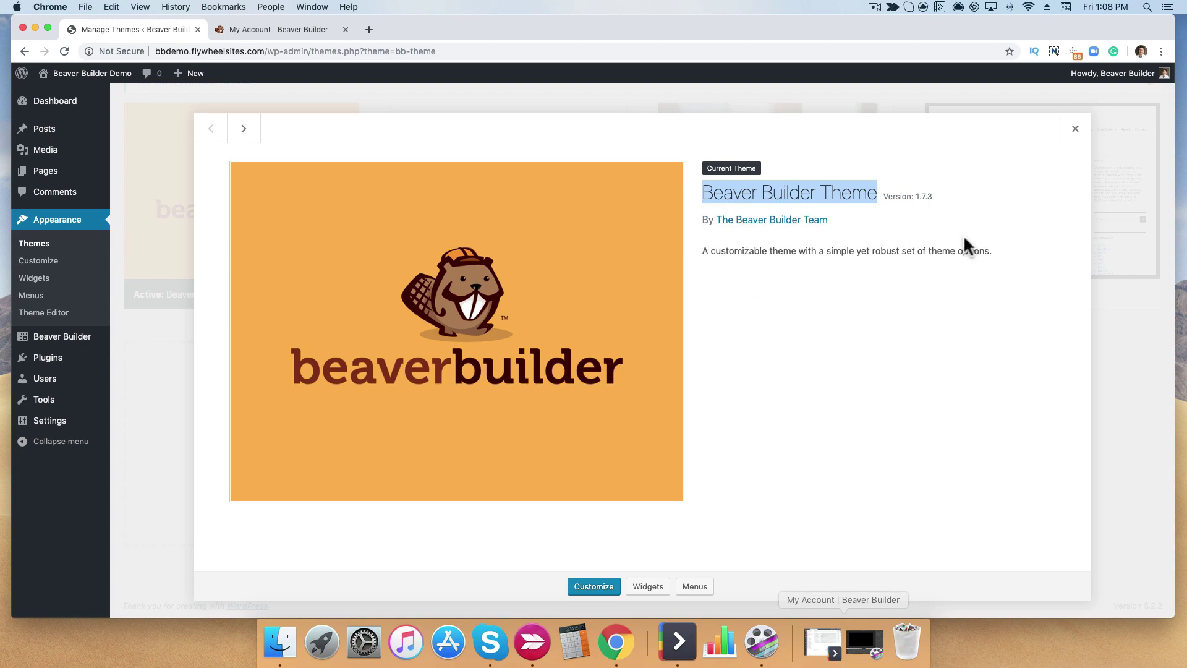
pyautogui.click(1075, 129)
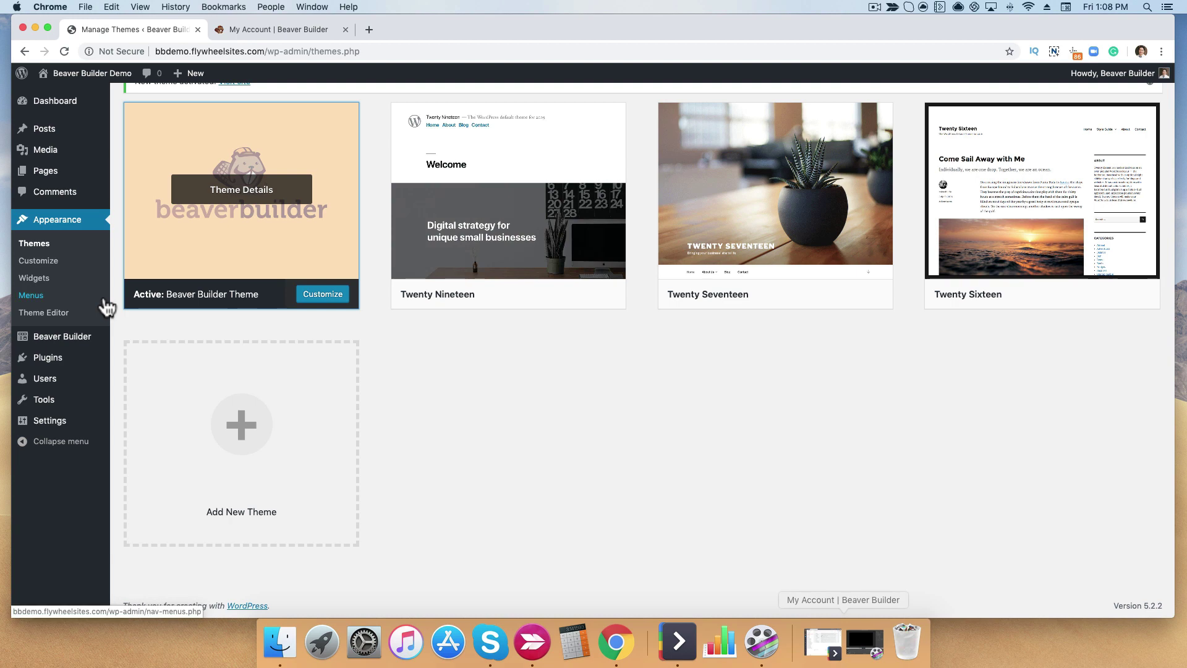
# Go to Settings > Beaver Builder
pyautogui.moveTo(63, 379)
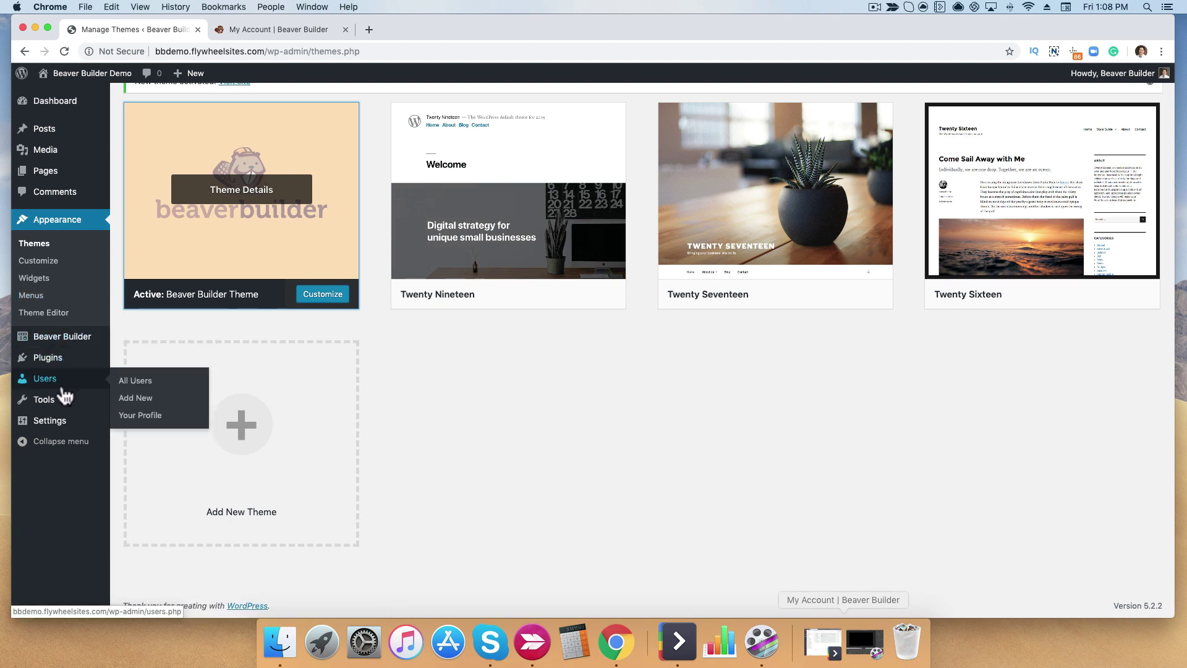
pyautogui.moveTo(64, 426)
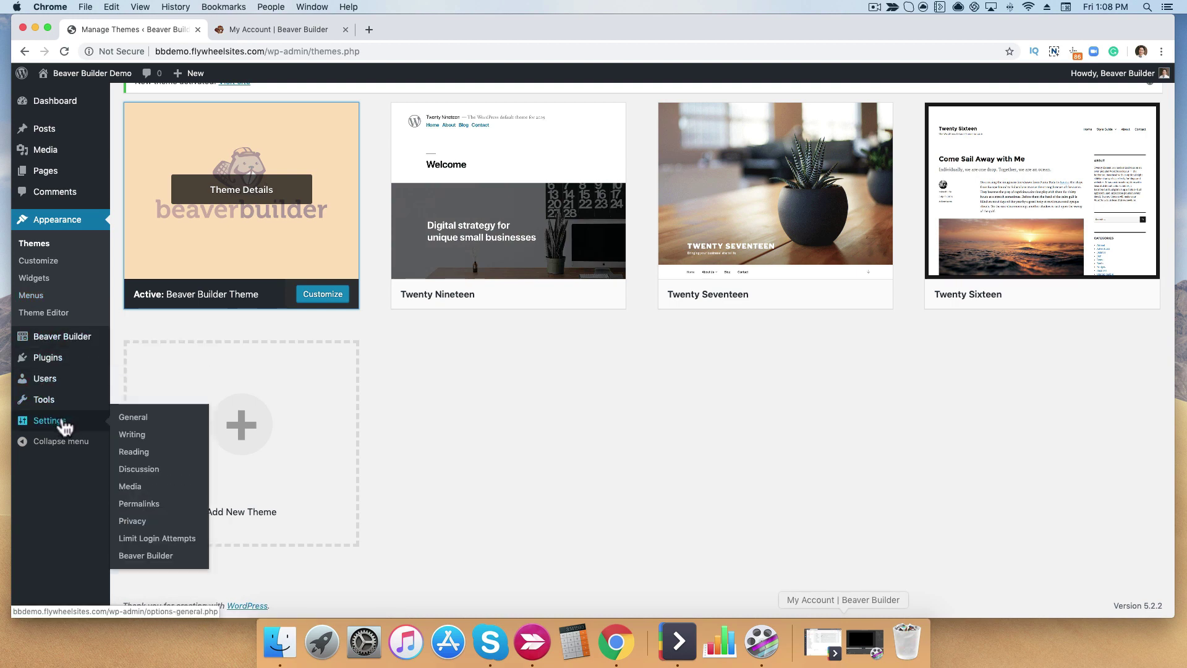
pyautogui.click(152, 563)
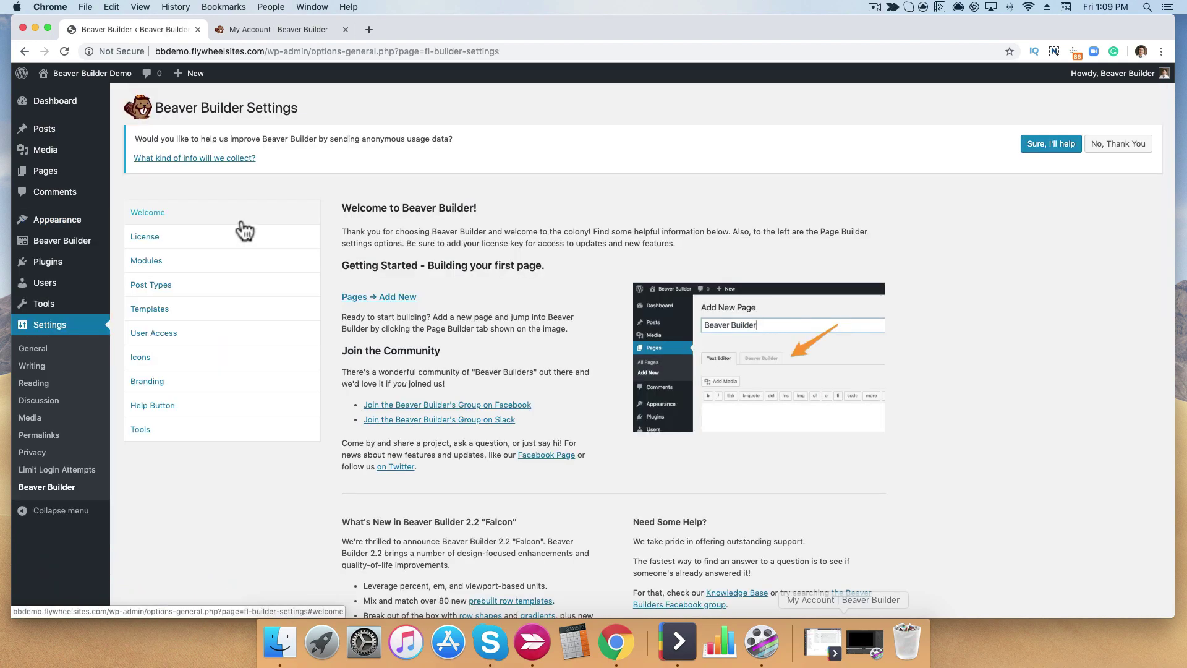
# Set theme name 'Awesome Agency Theme', a description and company 'Awesome Agency' in Branding, then save
pyautogui.click(219, 387)
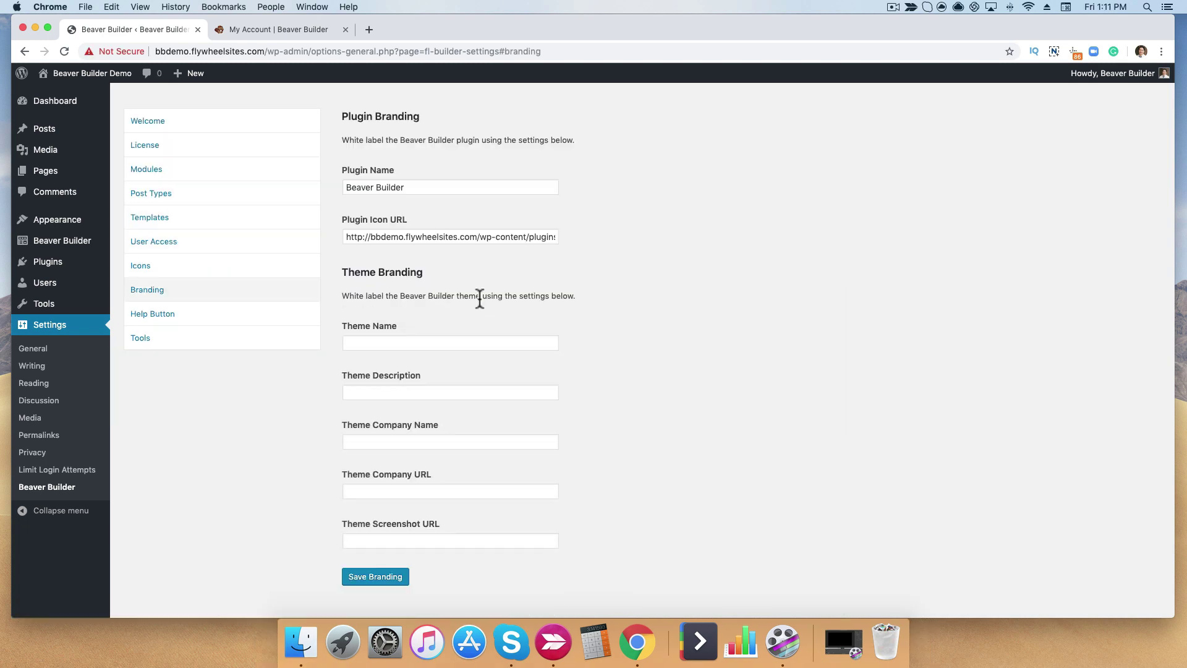
pyautogui.click(450, 342)
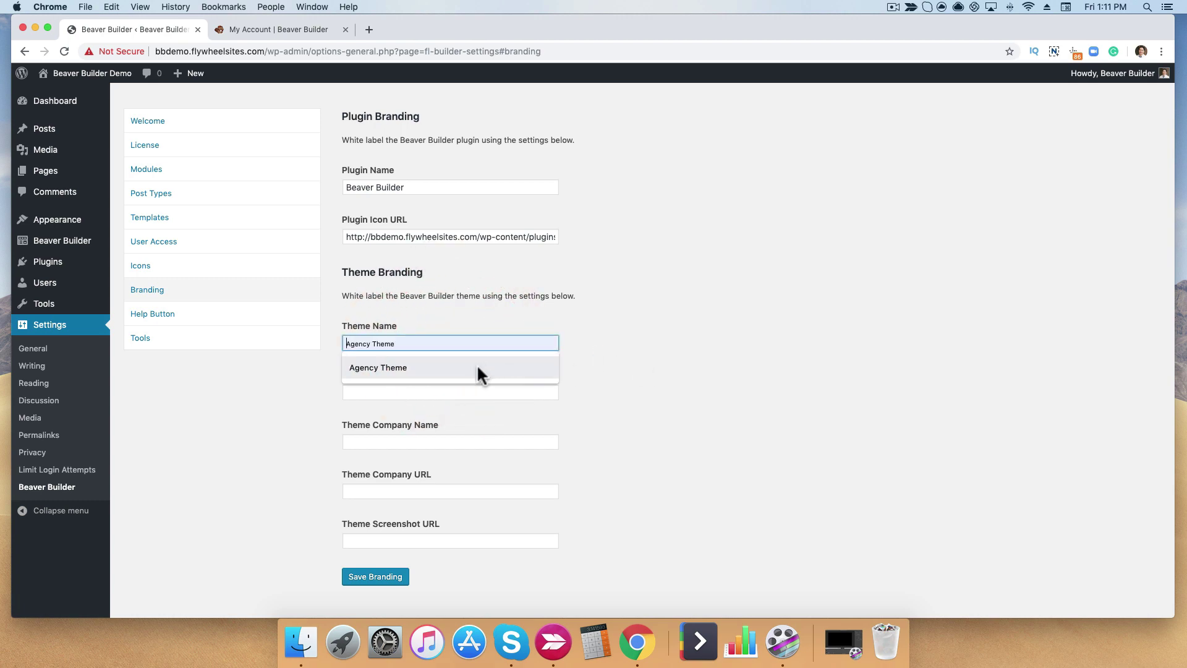
pyautogui.click(392, 344)
pyautogui.write('Awesome Agency Theme')
pyautogui.press('Tab')
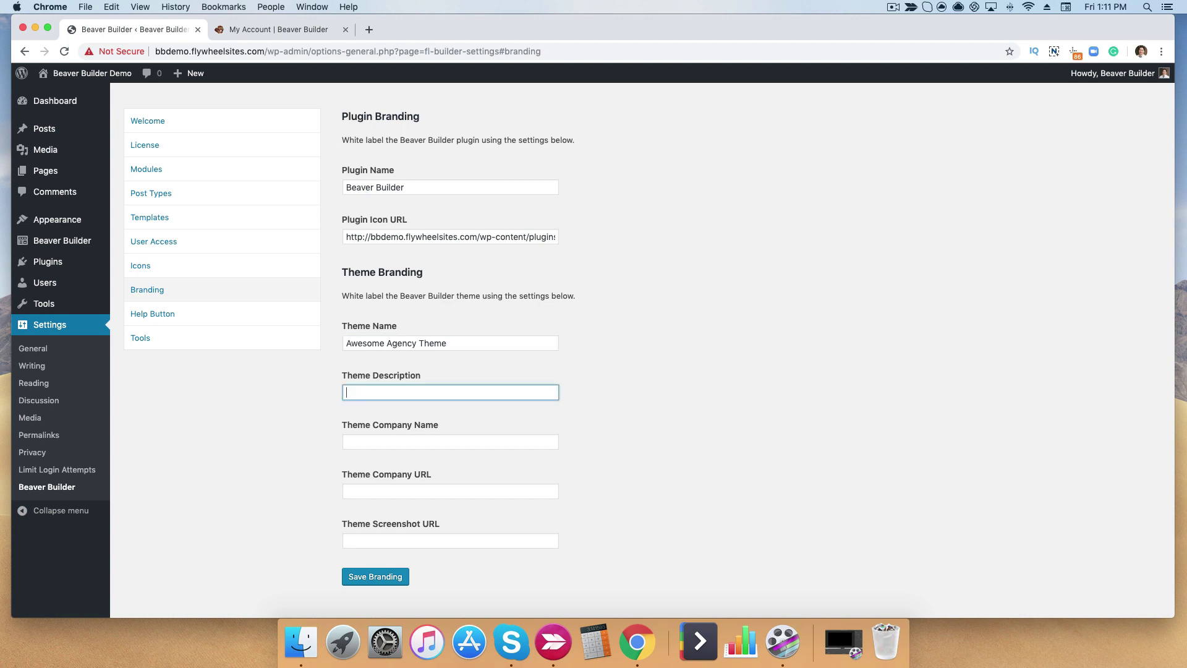
pyautogui.write('Awesome Agency best WordPress theme ever!')
pyautogui.click(410, 443)
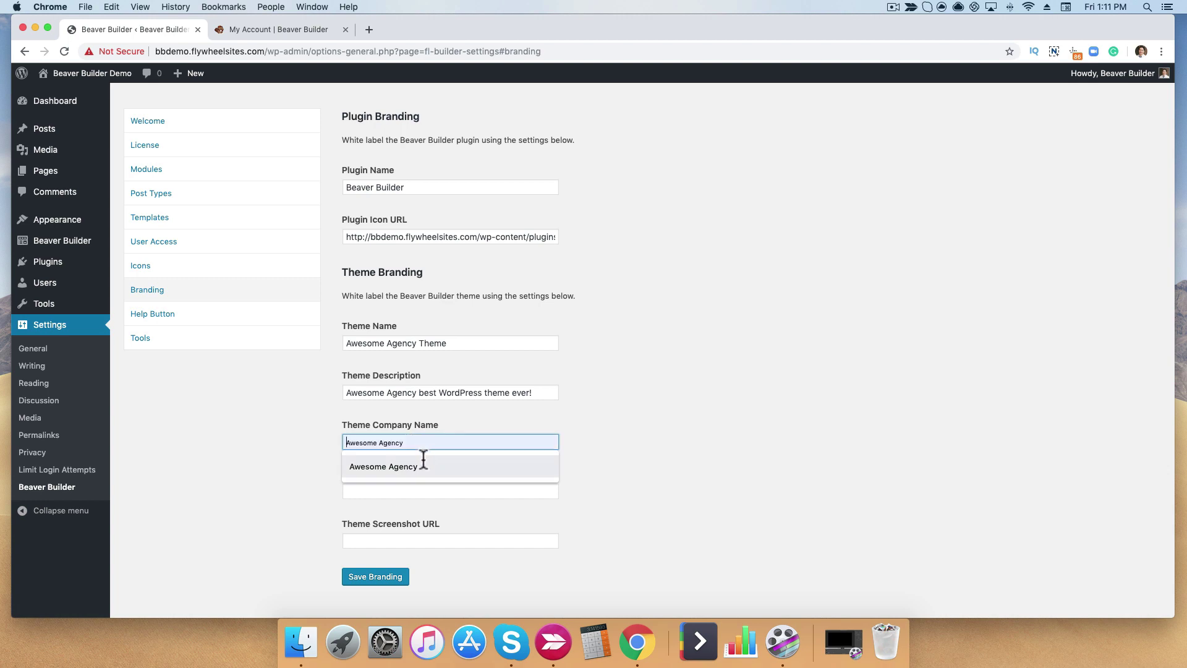
pyautogui.click(420, 465)
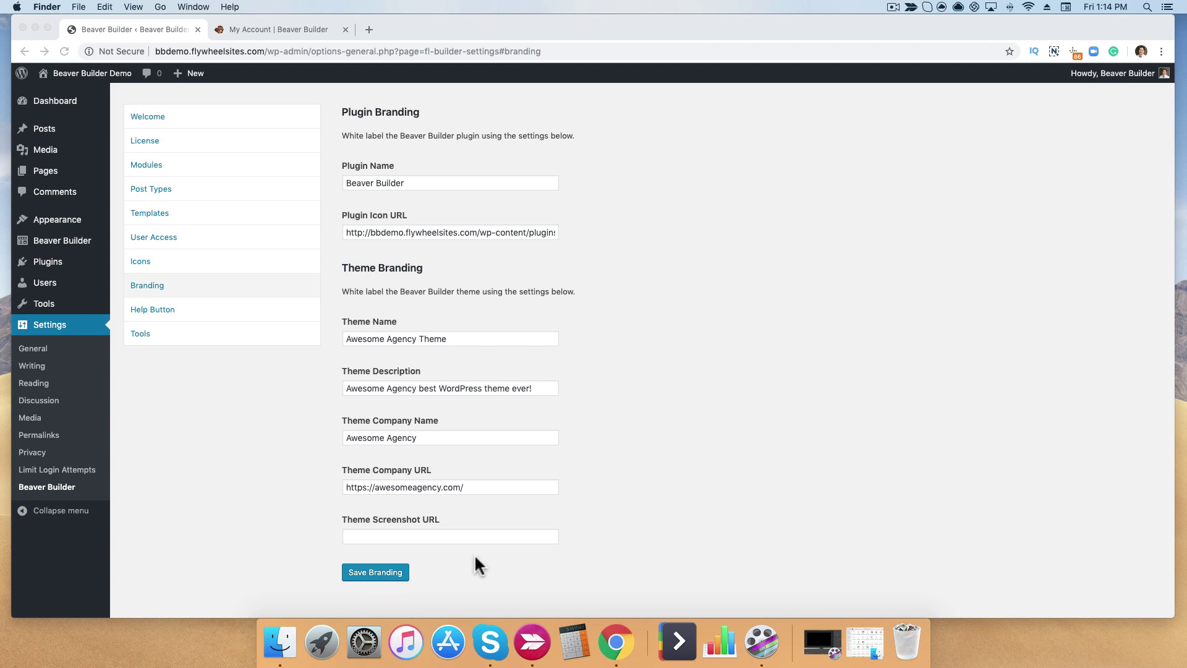
pyautogui.click(371, 573)
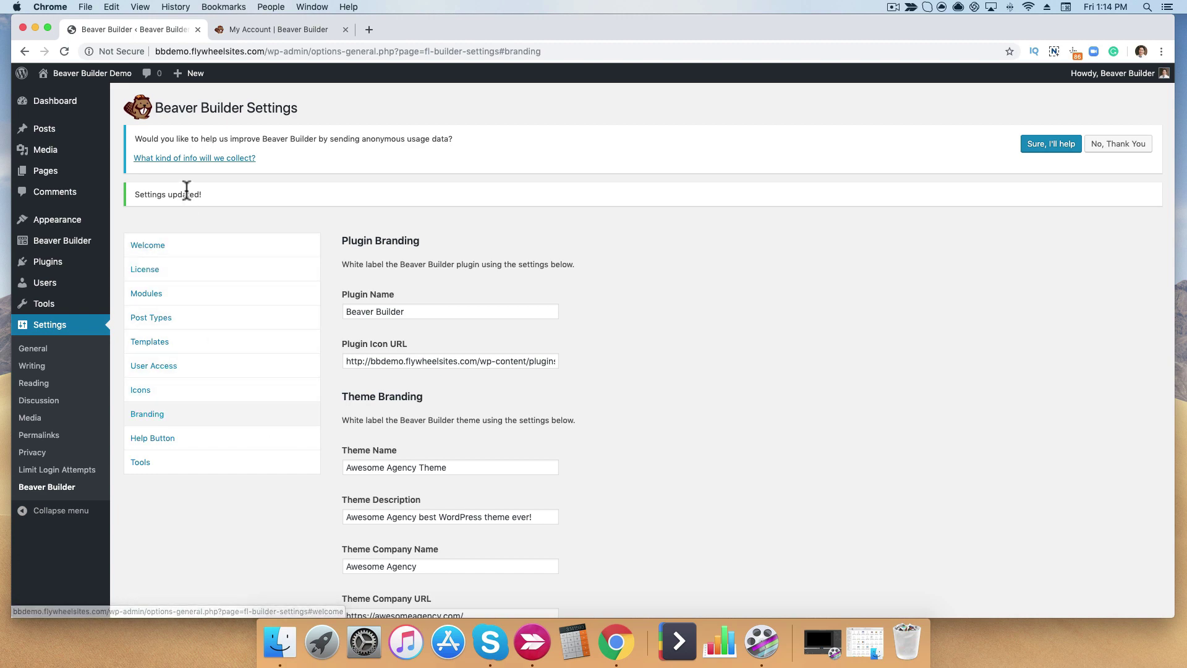
pyautogui.moveTo(59, 153)
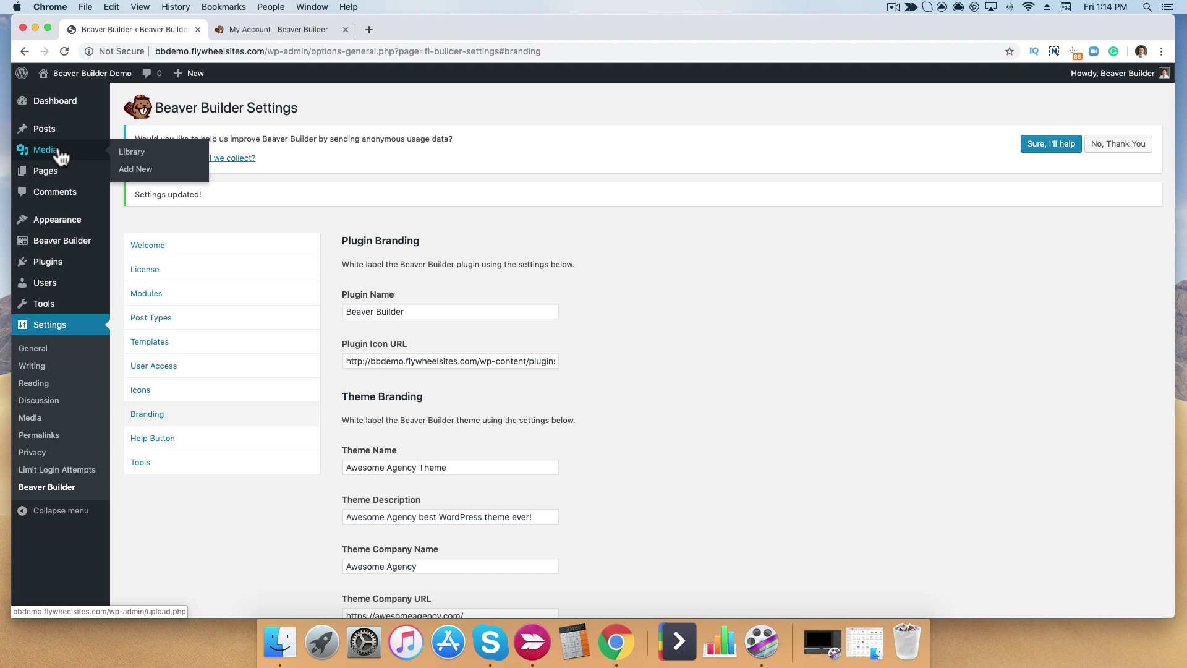
# Upload Awesome.png to the Media Library and copy its file URL from the attachment details
pyautogui.click(59, 153)
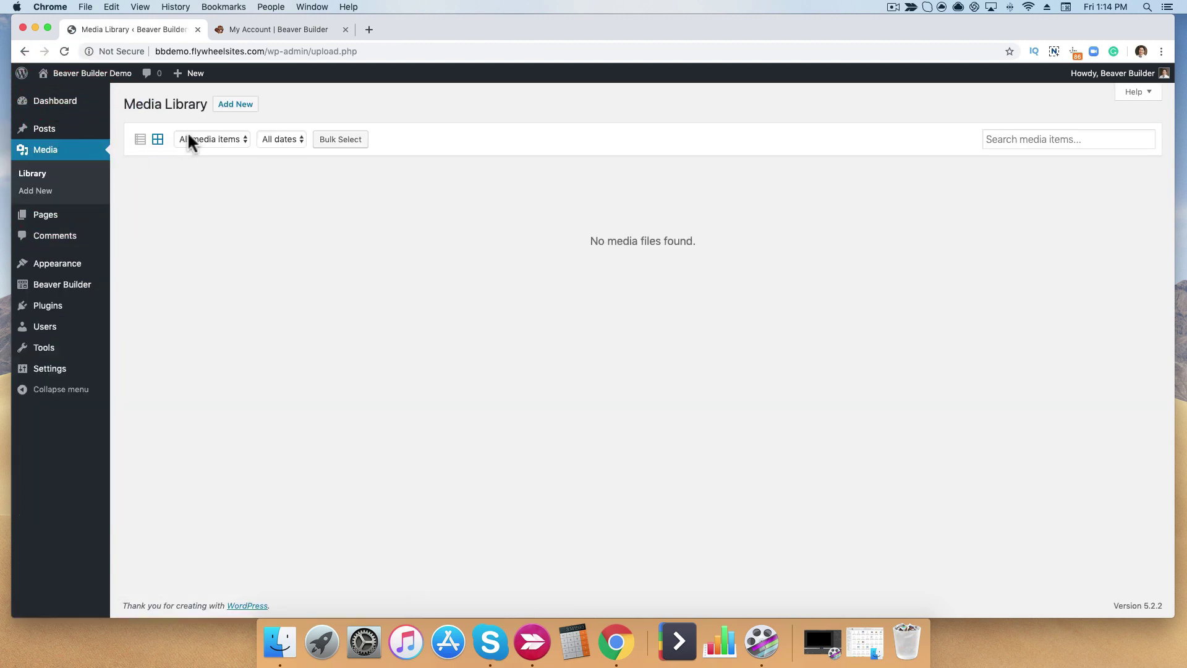
pyautogui.click(235, 110)
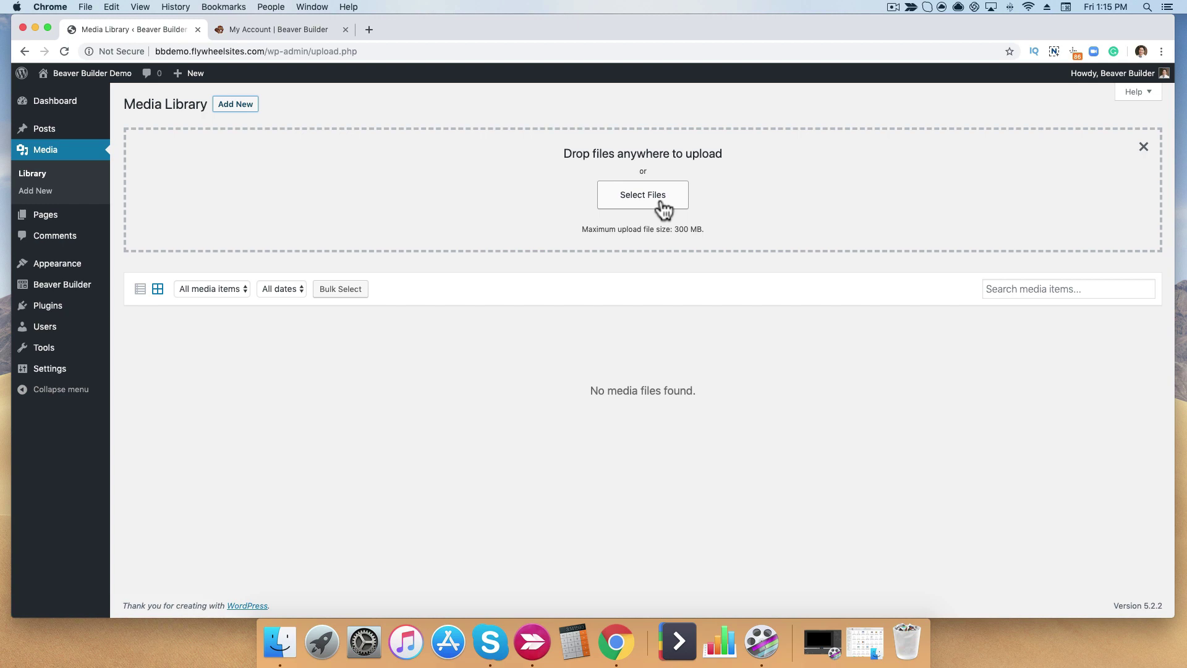
pyautogui.click(185, 375)
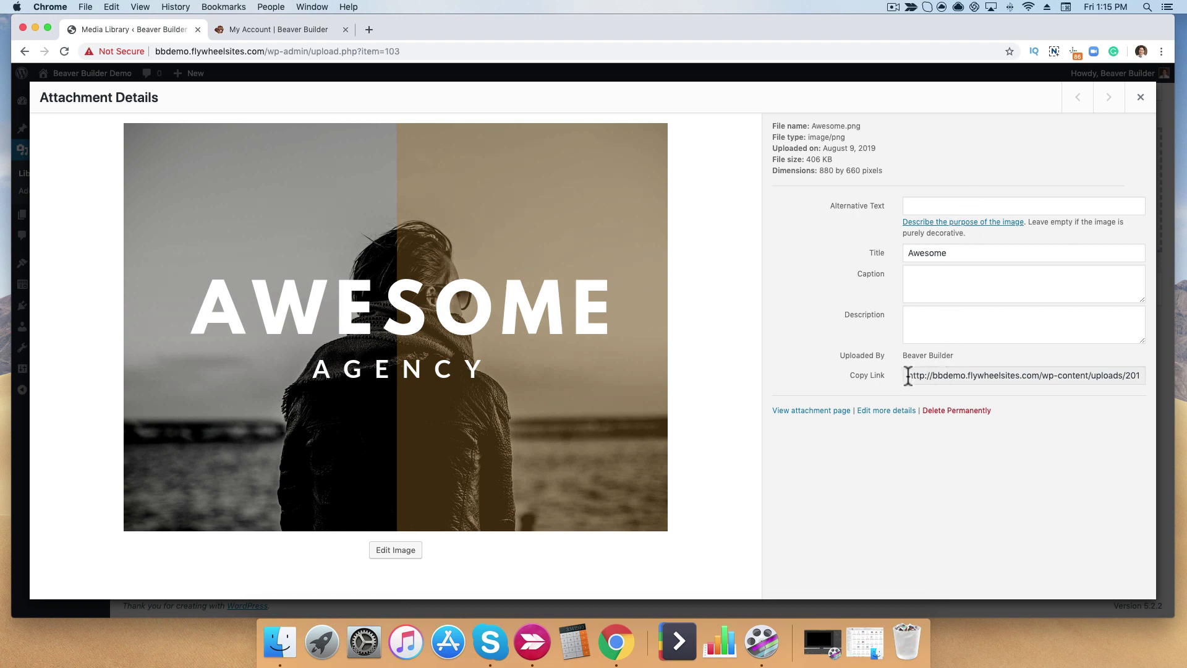
pyautogui.moveTo(907, 375); pyautogui.dragTo(1147, 381)
pyautogui.rightClick(950, 397)
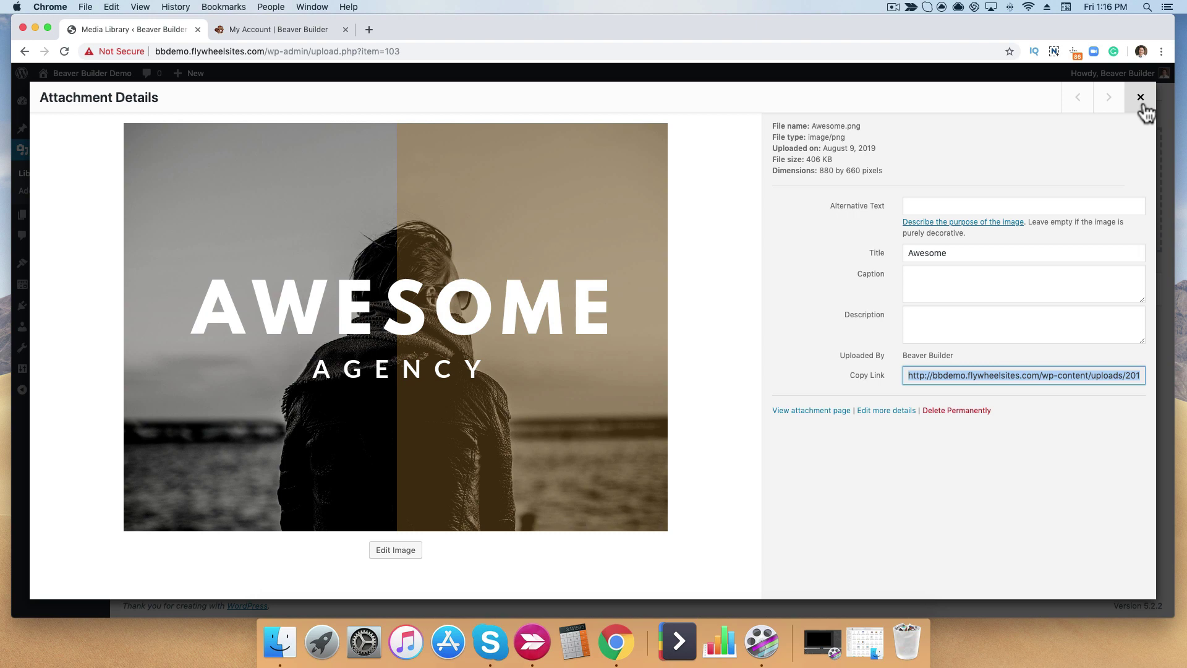
pyautogui.click(1143, 108)
pyautogui.moveTo(47, 371)
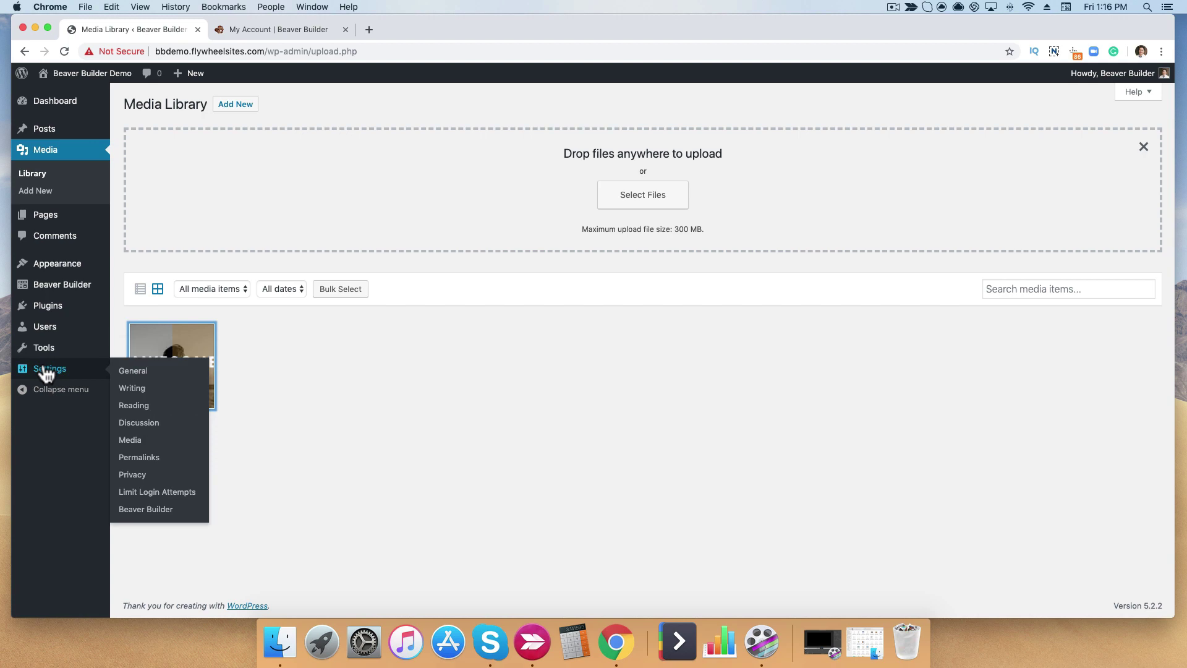
# Paste the Awesome.png link into the theme Screenshot URL and plugin Icon URL fields
pyautogui.click(150, 513)
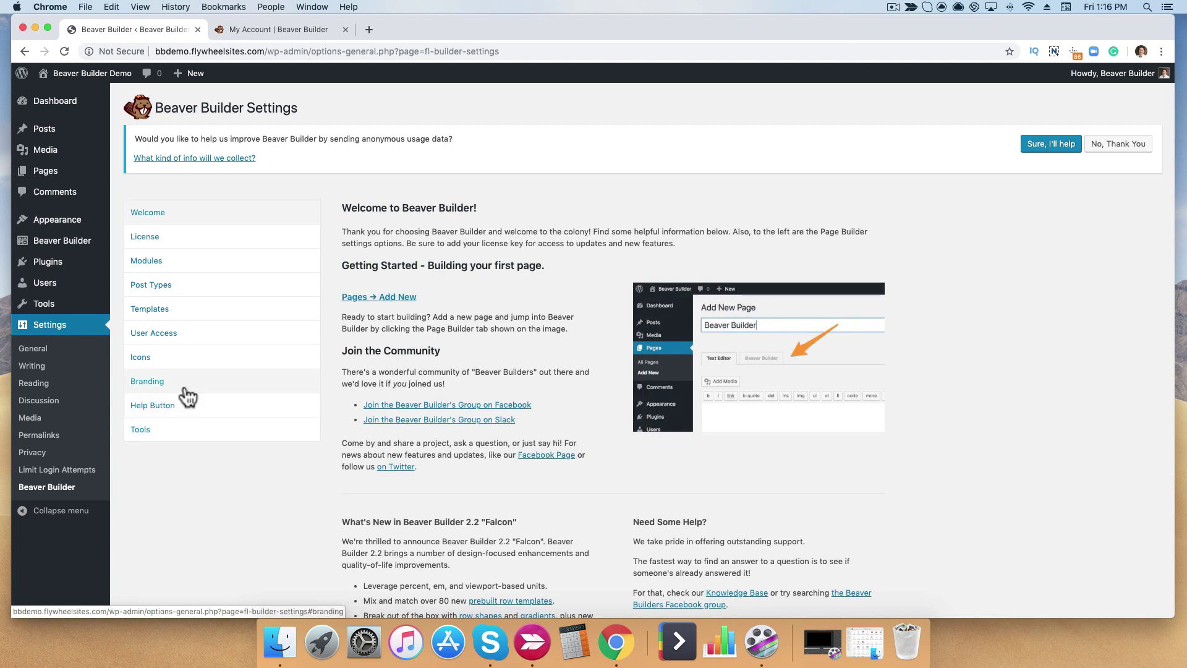
pyautogui.click(185, 392)
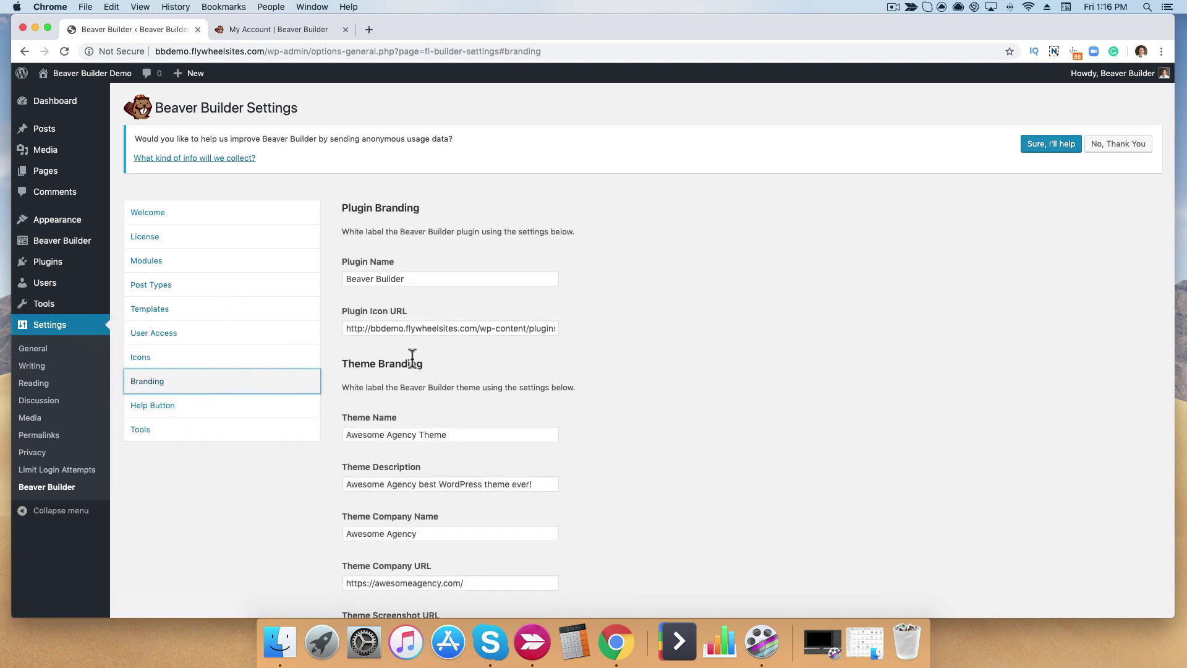
pyautogui.scroll(-3, 411, 362)
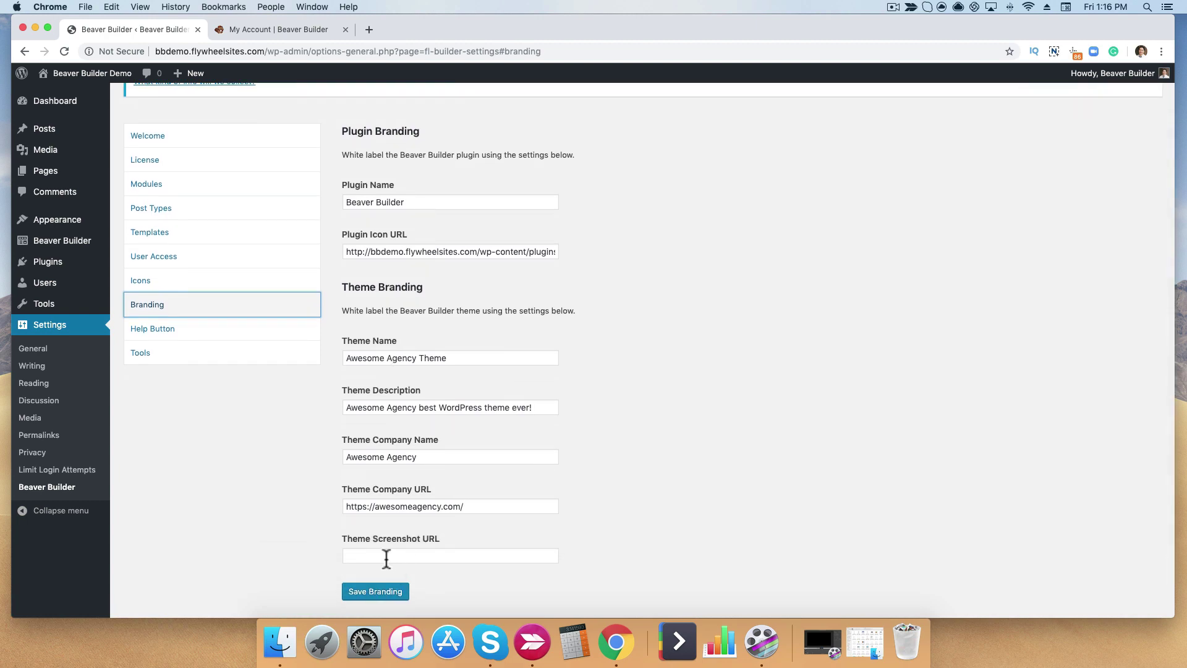
pyautogui.click(363, 555)
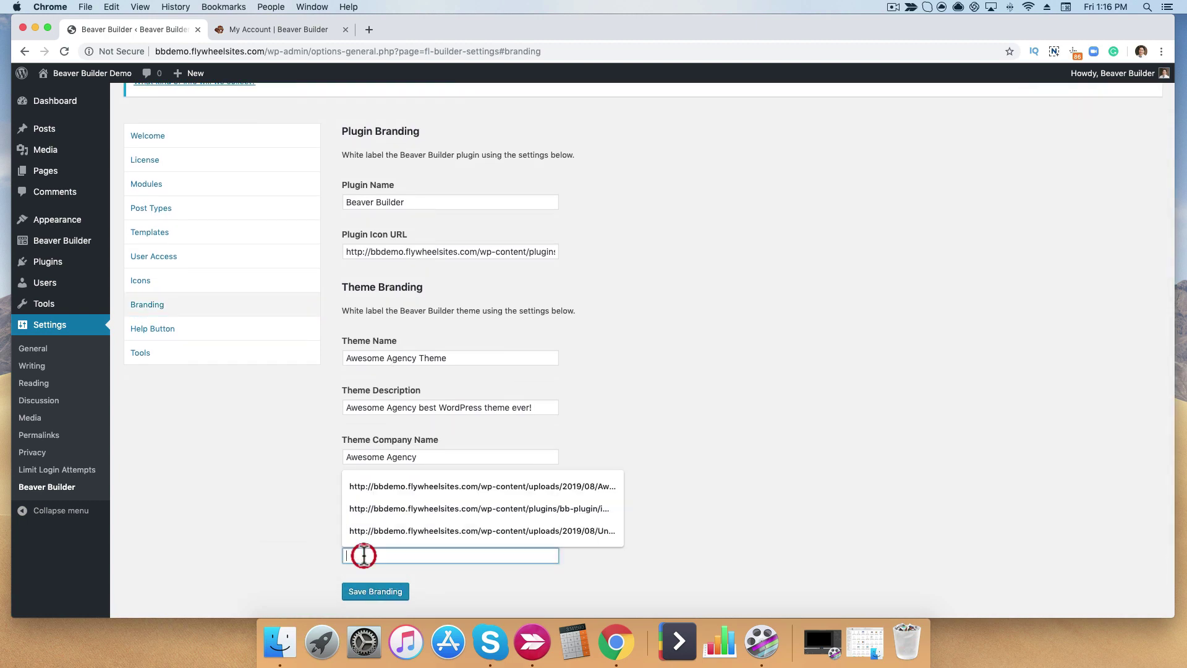
pyautogui.rightClick(363, 553)
pyautogui.click(394, 493)
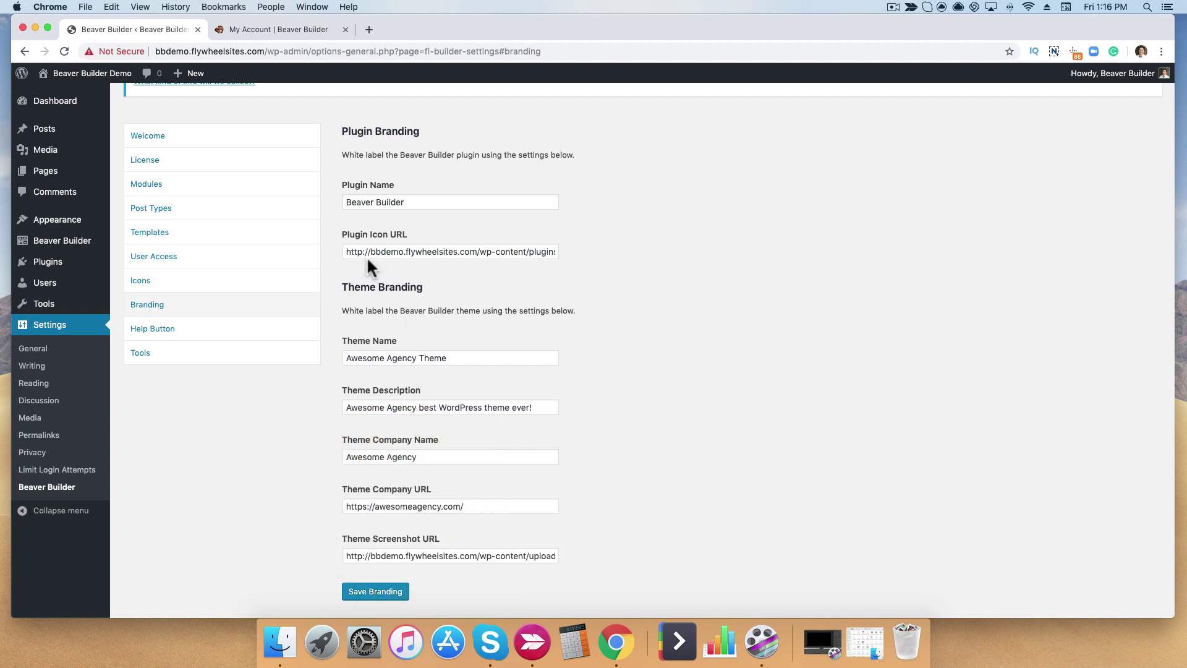
pyautogui.scroll(-1, 362, 255)
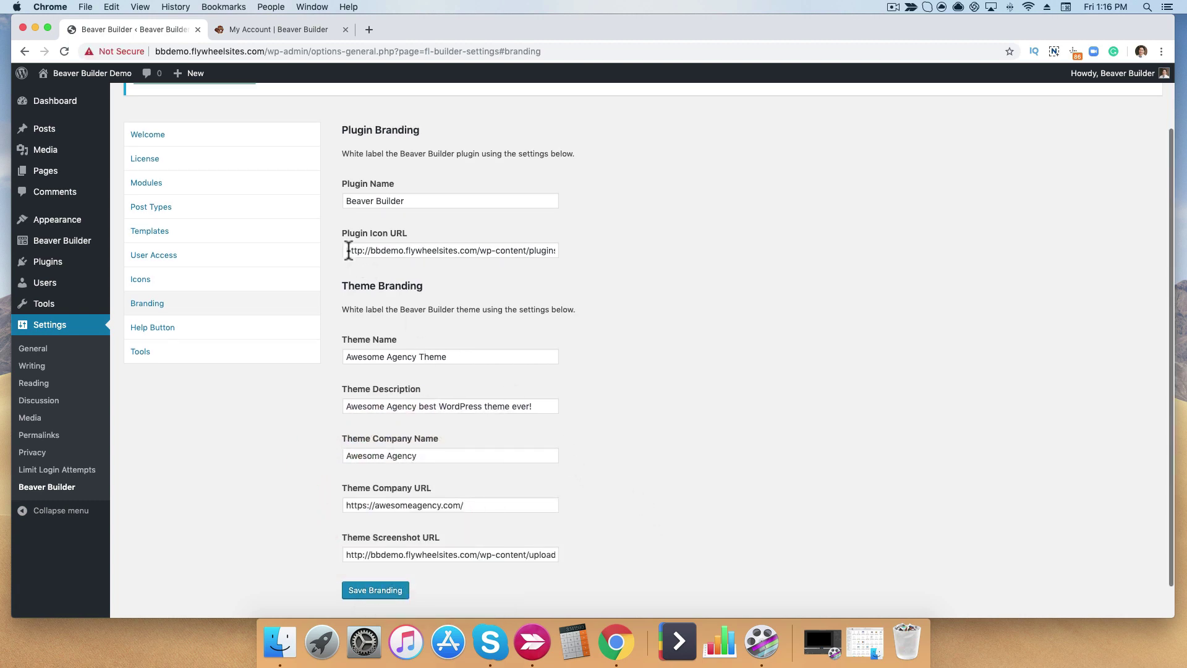
pyautogui.click(350, 251)
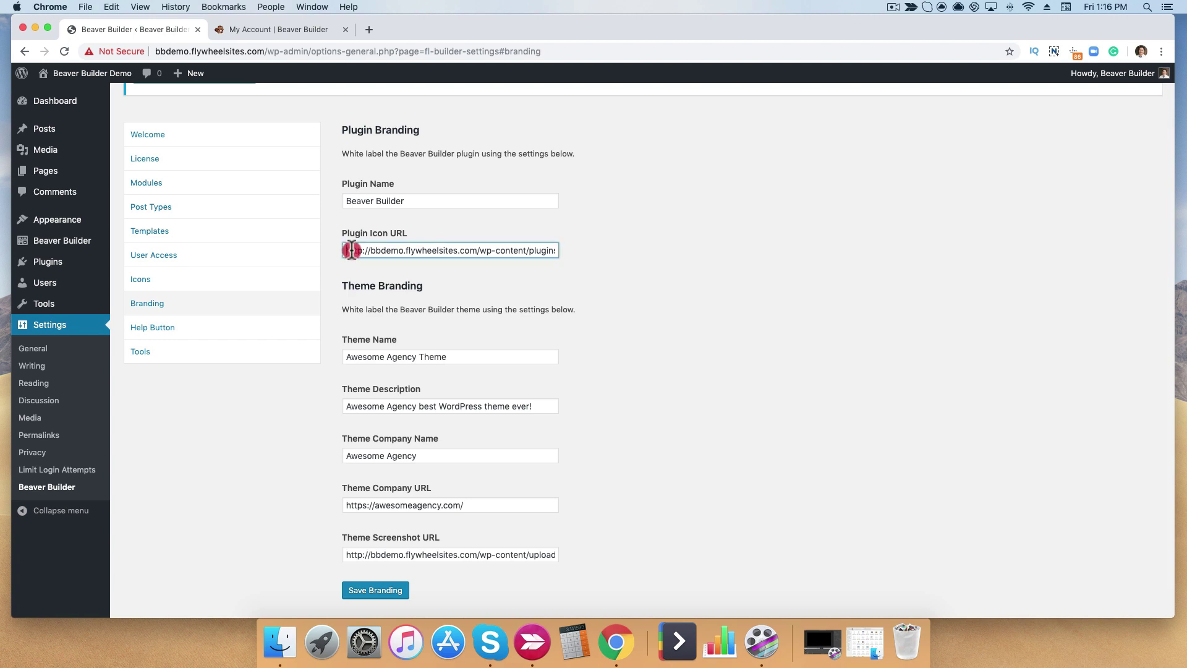
pyautogui.moveTo(351, 250); pyautogui.dragTo(567, 253)
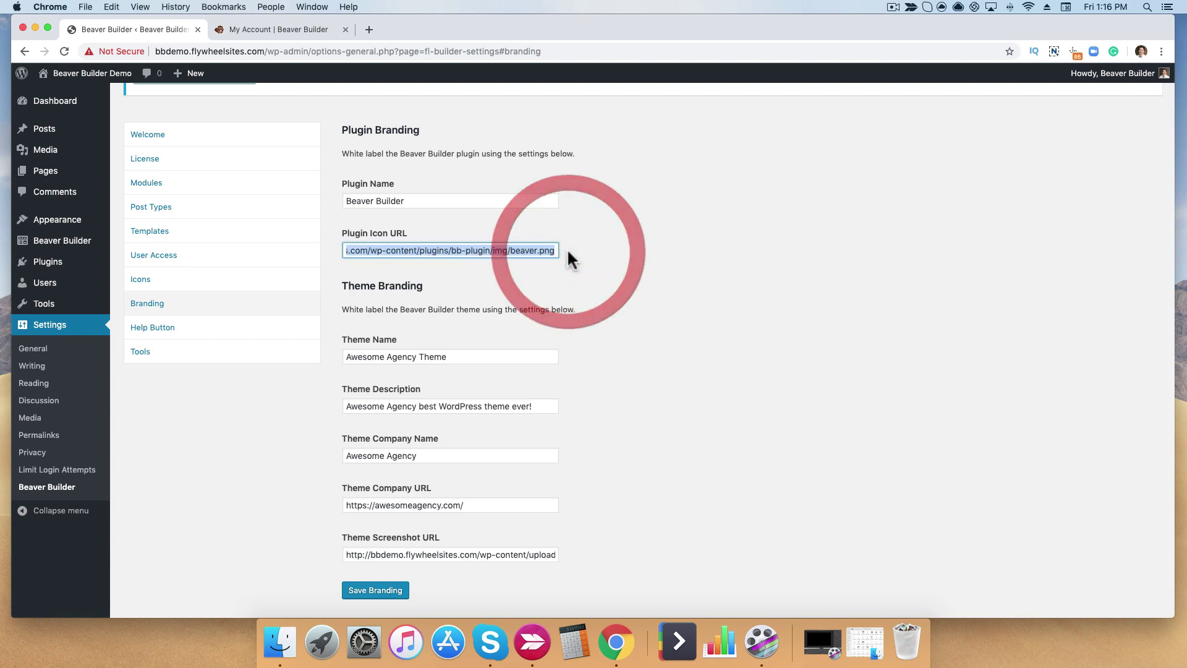
pyautogui.press('BackSpace')
pyautogui.rightClick(428, 249)
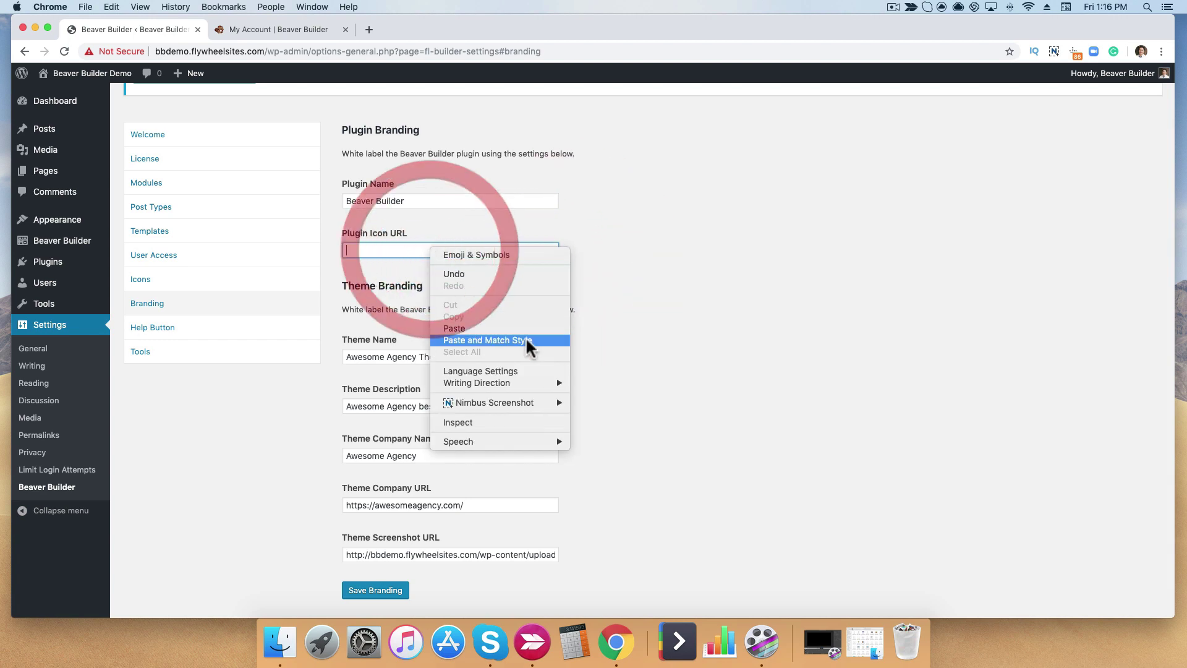
pyautogui.click(491, 326)
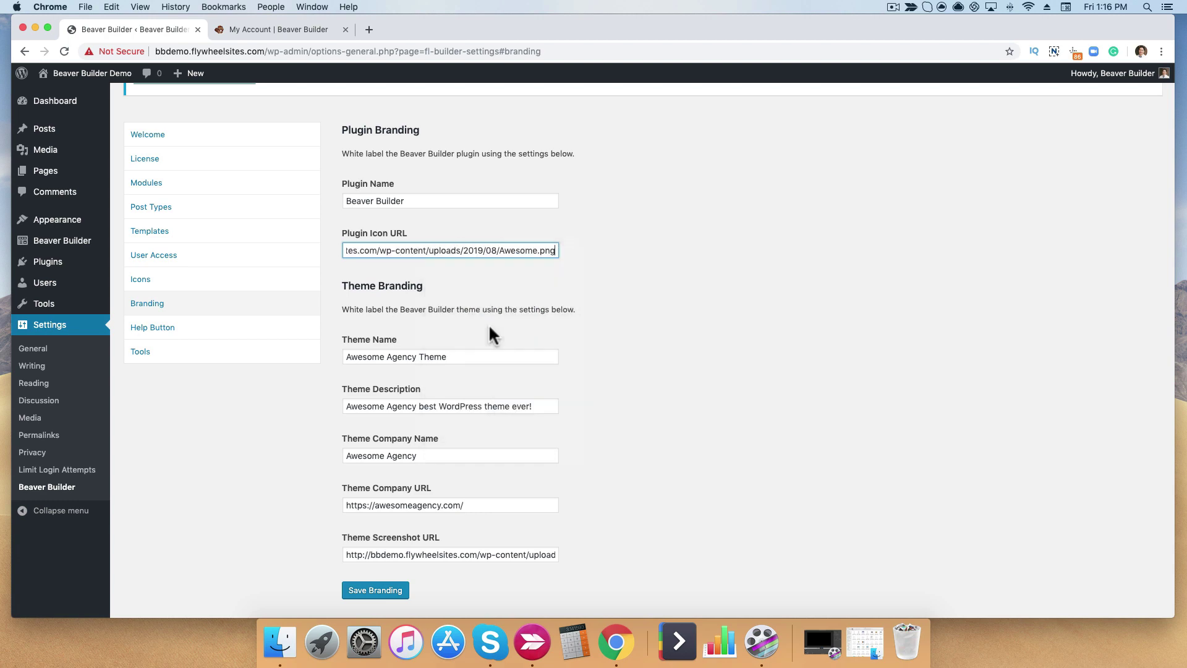
# Rename the plugin from Beaver Builder to Awesome Builder and save the branding
pyautogui.moveTo(374, 200); pyautogui.dragTo(339, 193)
pyautogui.click(360, 199)
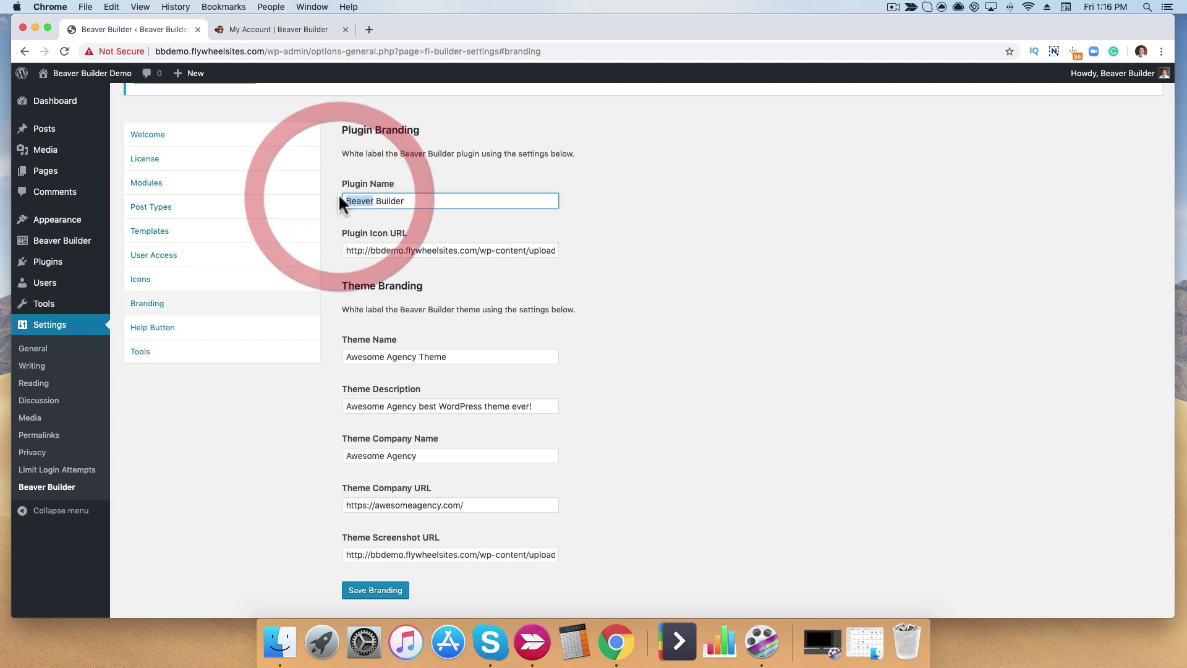
pyautogui.write('Awesome')
pyautogui.scroll(-1, 383, 391)
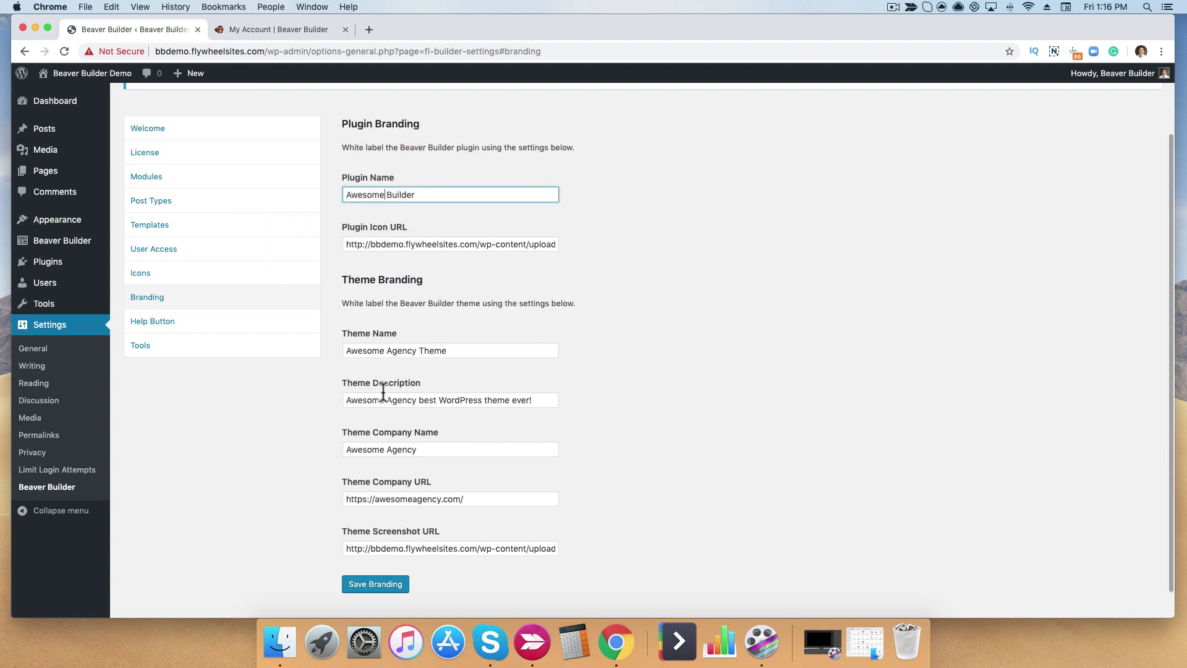
pyautogui.scroll(-1, 382, 391)
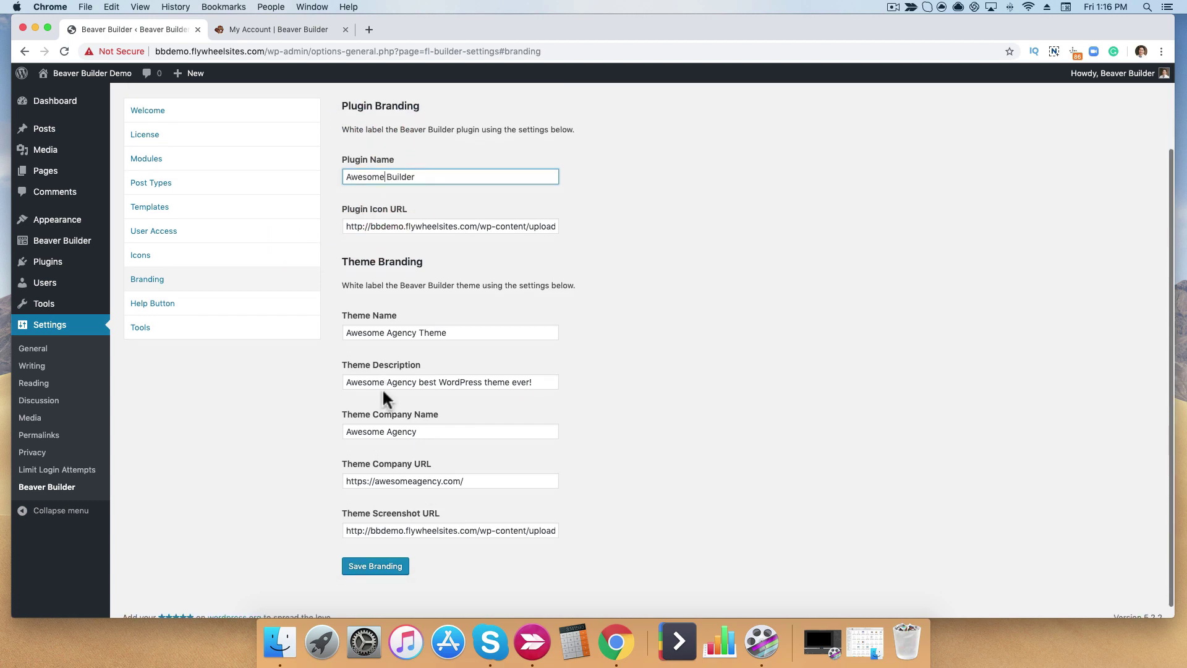
pyautogui.click(383, 568)
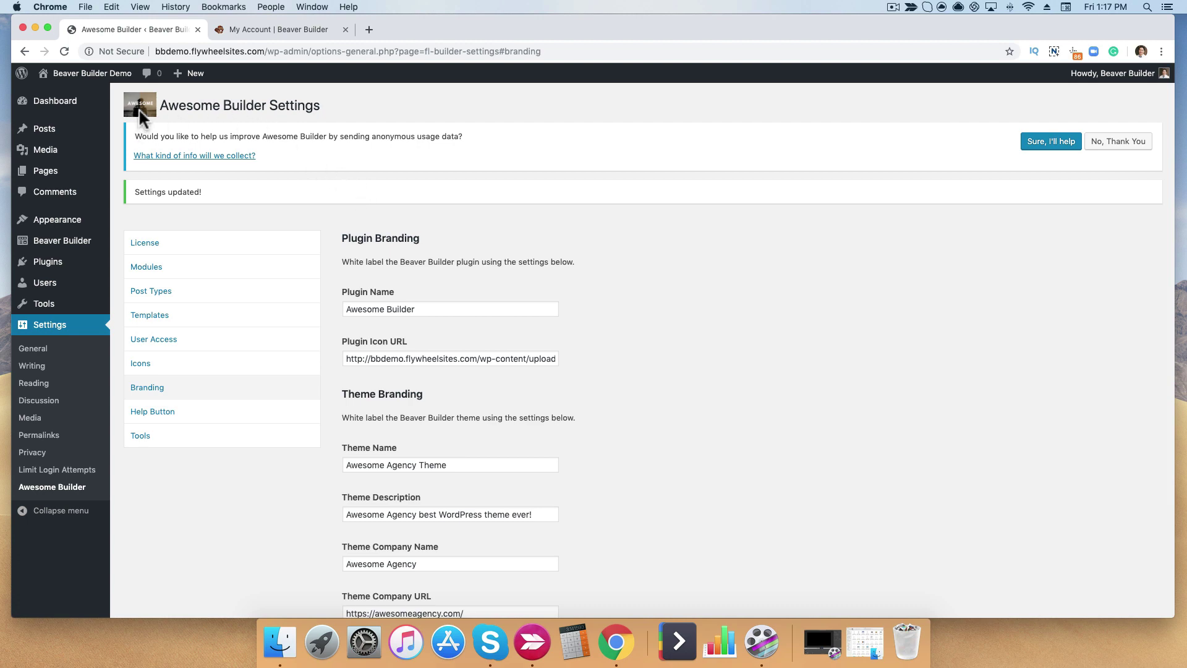
# Highlight the renamed Awesome Builder Settings heading and the Awesome Builder name in the notice
pyautogui.moveTo(161, 105); pyautogui.dragTo(321, 104)
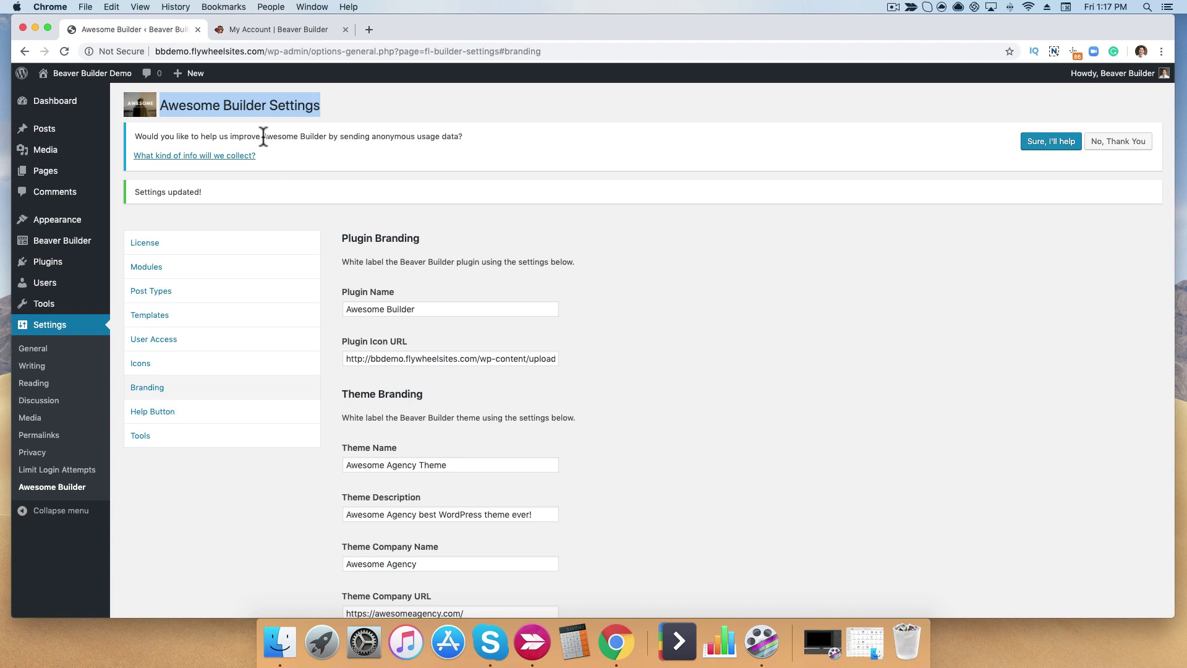
pyautogui.moveTo(263, 136); pyautogui.dragTo(320, 141)
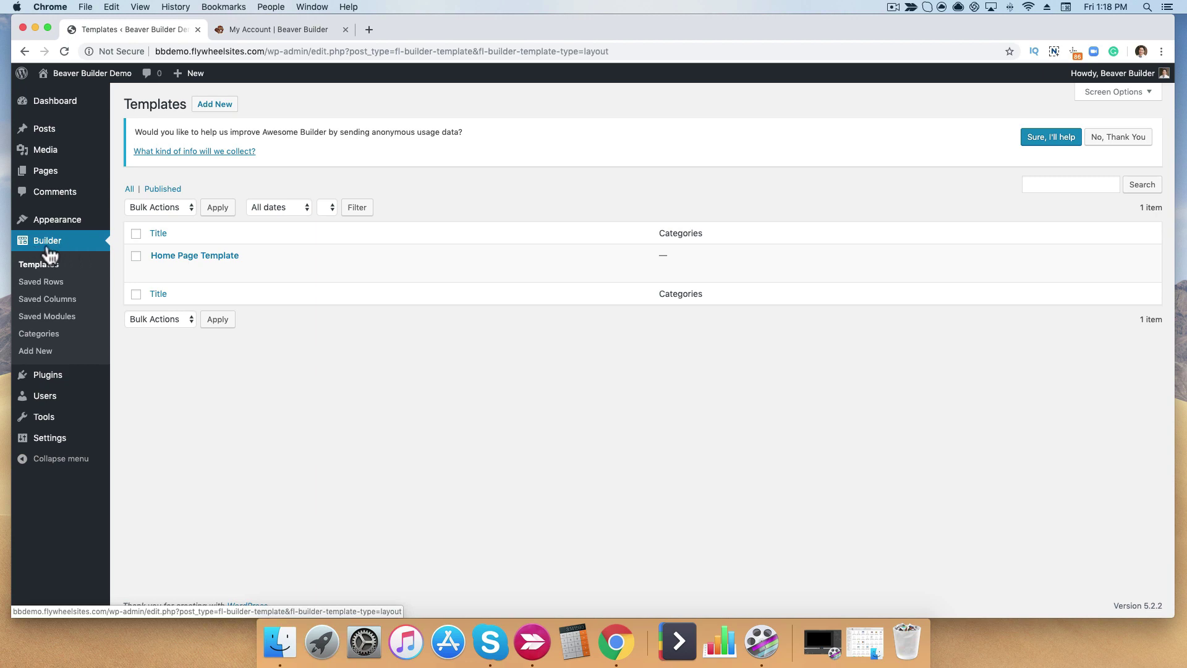
# Open the Plugins list and highlight the Awesome Builder plugin name
pyautogui.moveTo(66, 388)
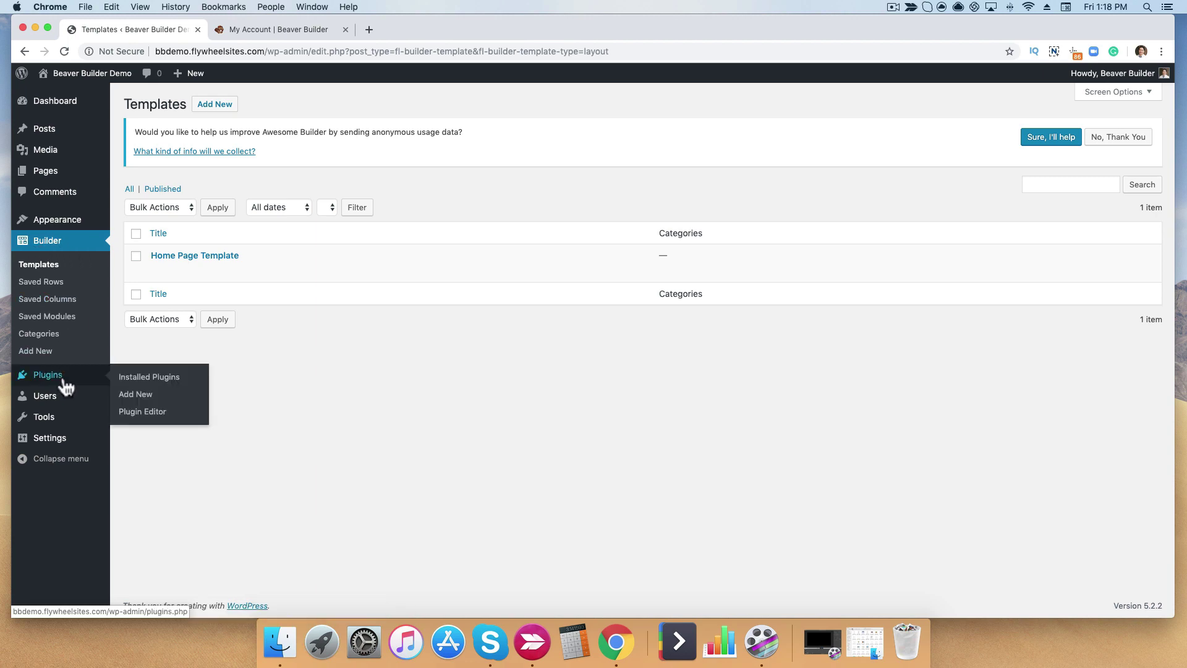
pyautogui.click(66, 387)
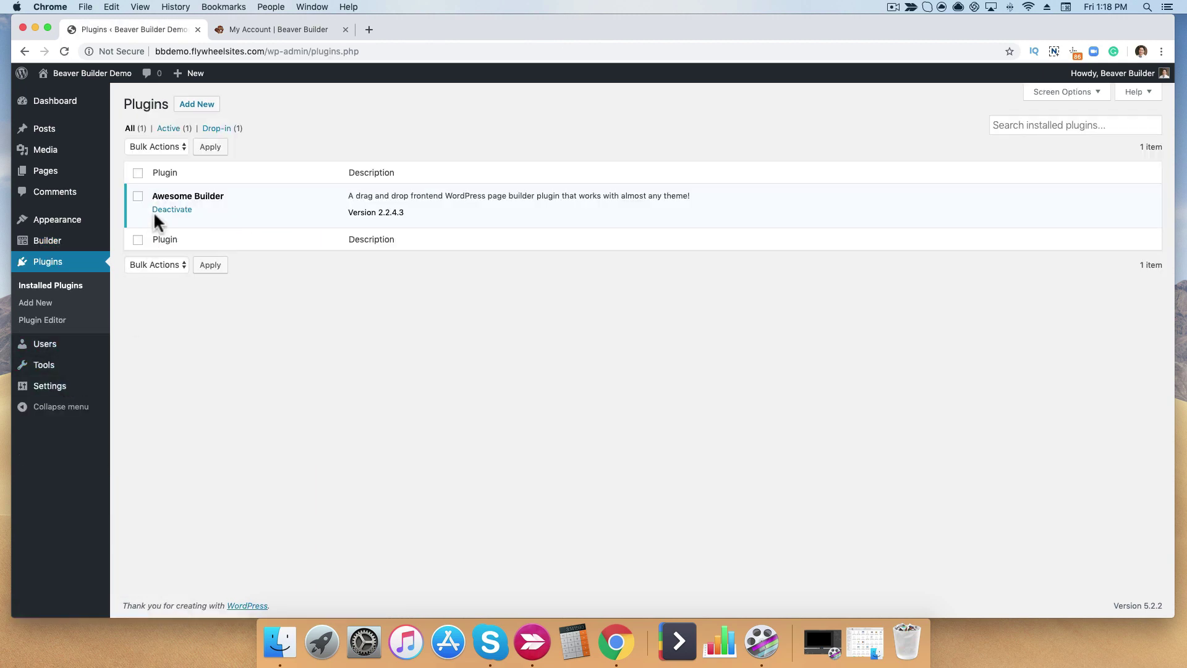
pyautogui.moveTo(153, 196); pyautogui.dragTo(245, 190)
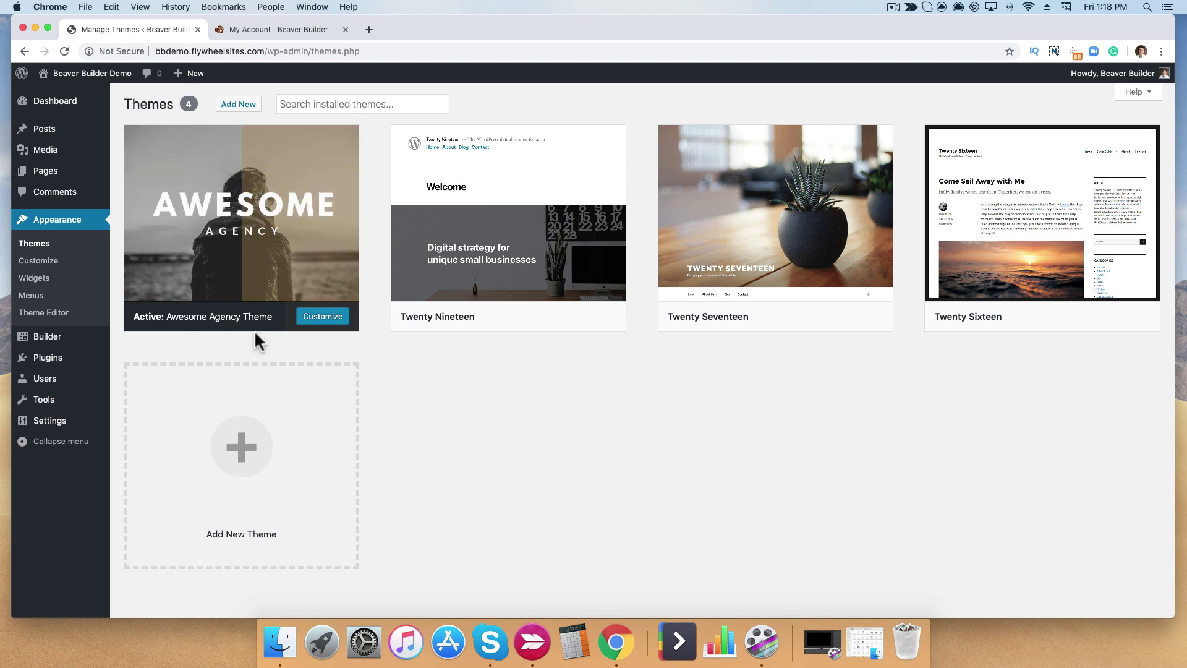
# Review the Awesome Agency Theme details, then close the details view
pyautogui.click(248, 221)
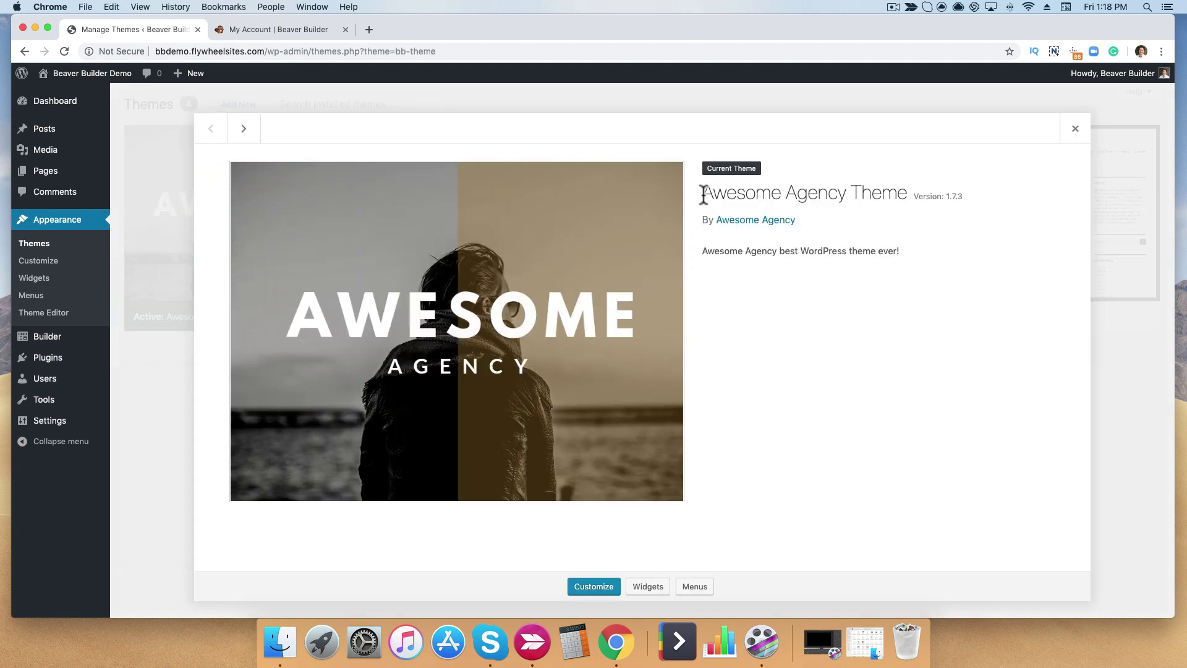
pyautogui.moveTo(702, 193); pyautogui.dragTo(909, 195)
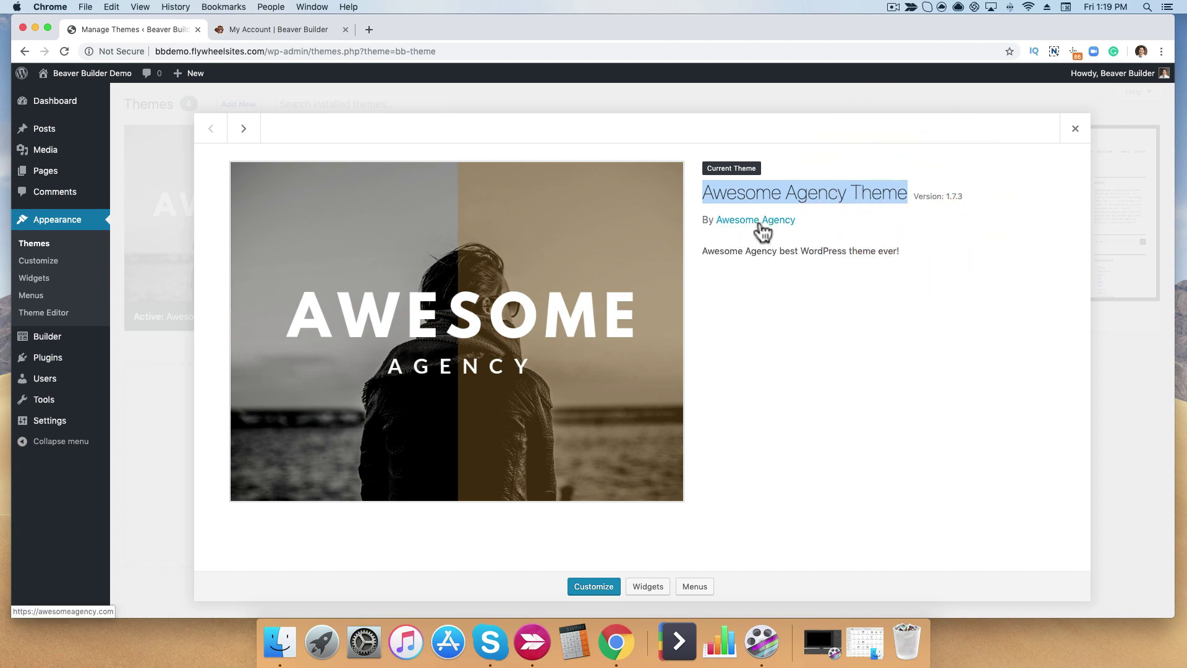
pyautogui.press('Escape')
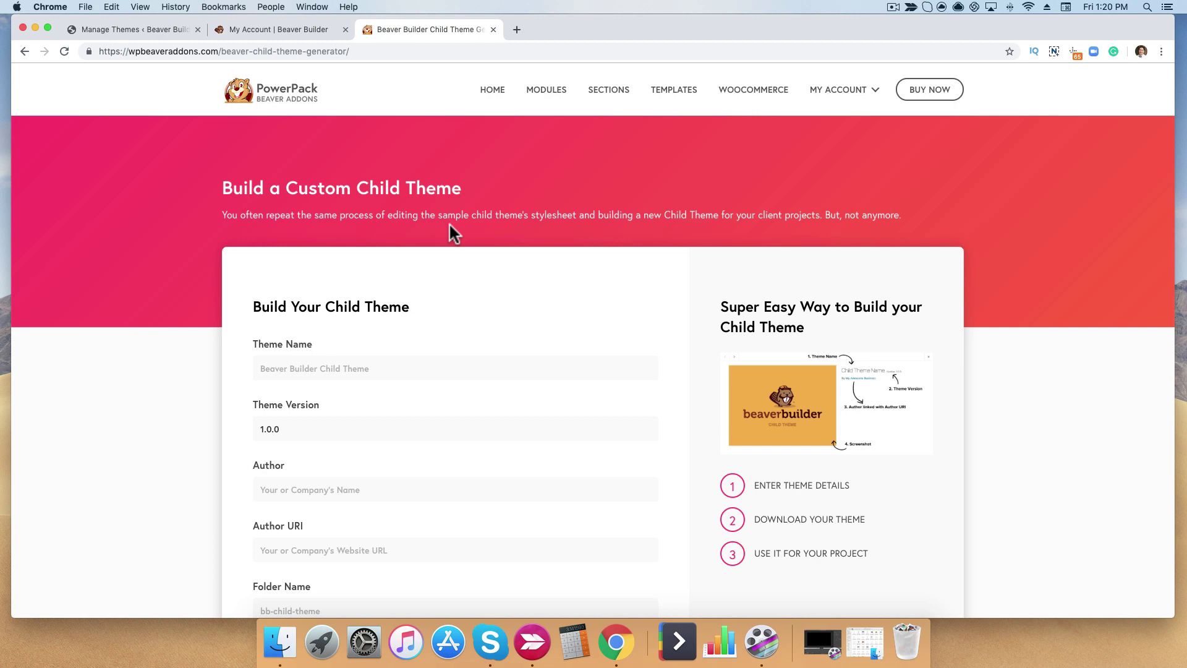
pyautogui.scroll(-3, 468, 295)
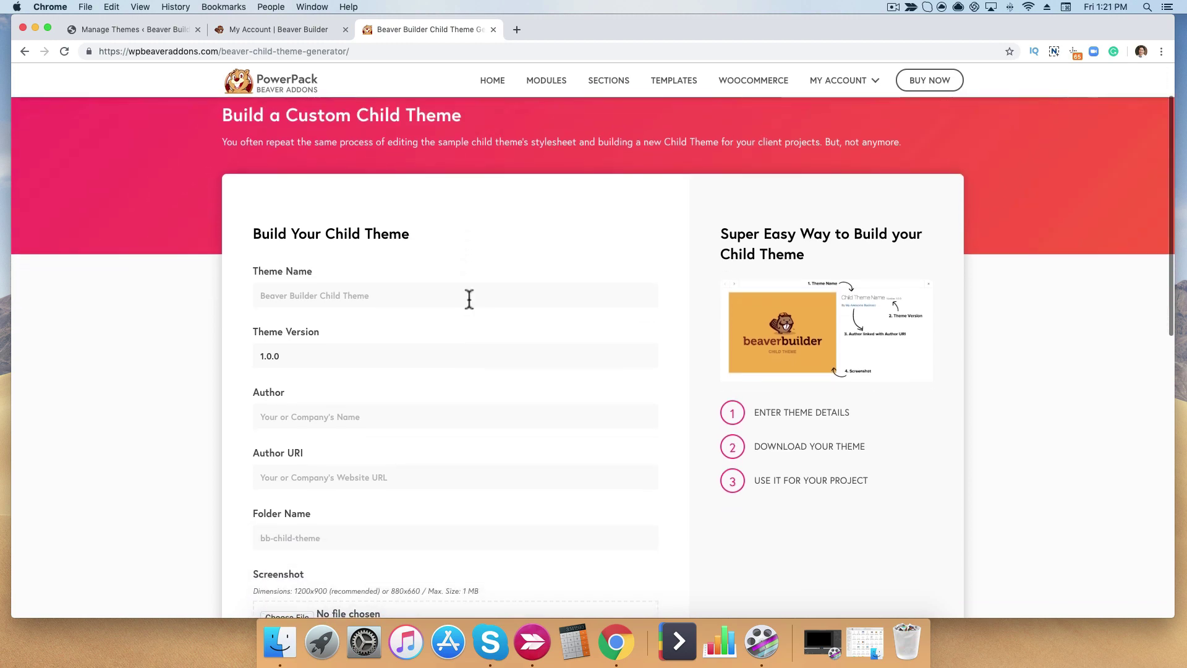
pyautogui.click(413, 268)
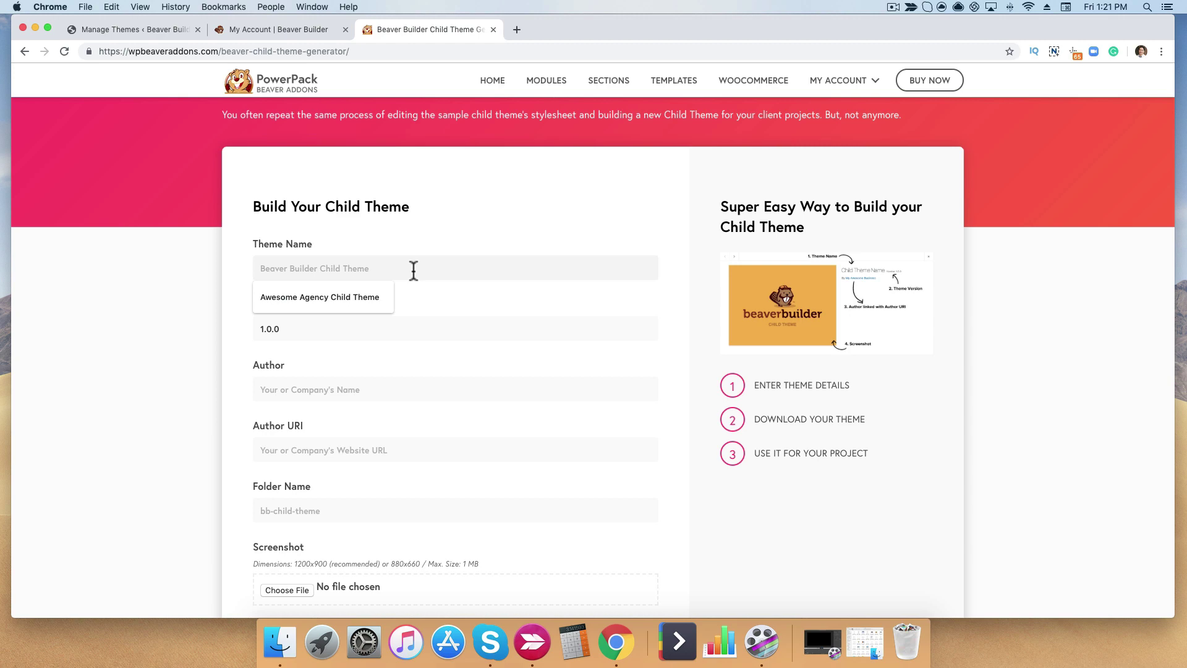
pyautogui.click(369, 291)
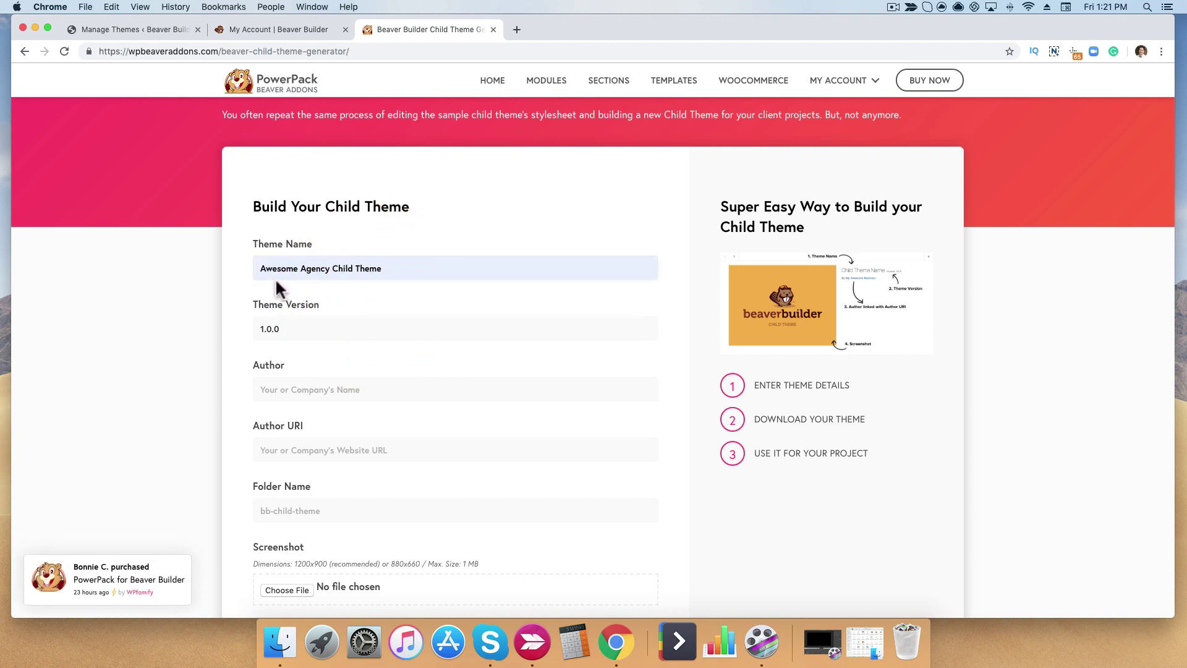
pyautogui.scroll(-1, 395, 295)
pyautogui.click(338, 357)
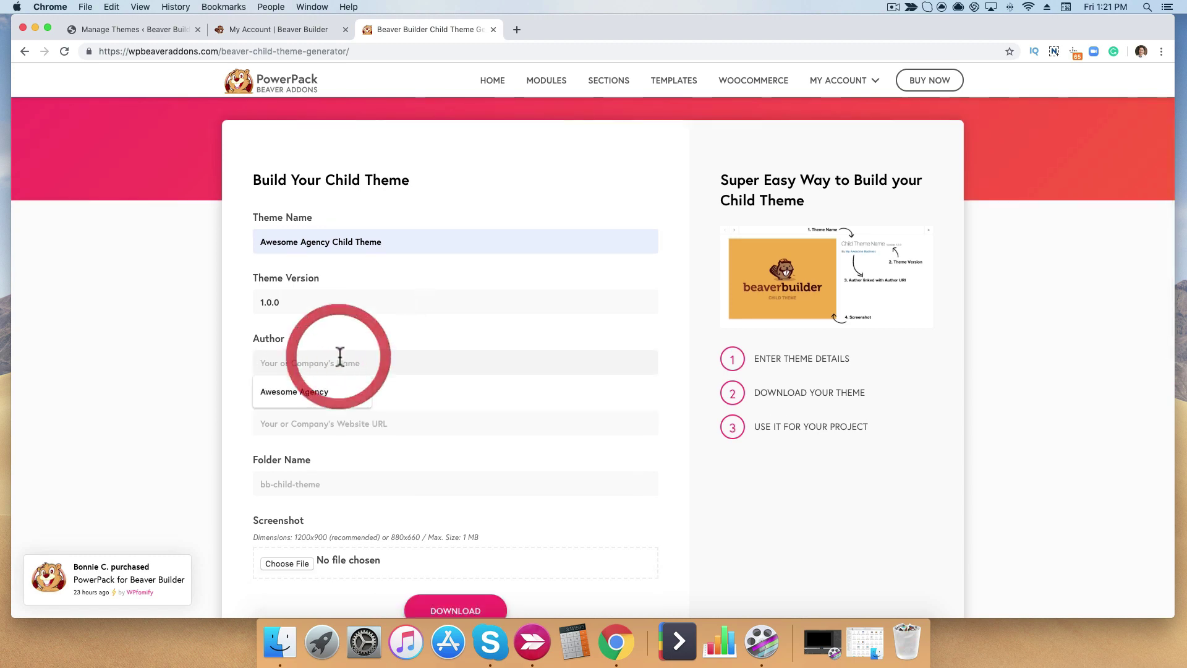
pyautogui.click(318, 384)
pyautogui.click(322, 428)
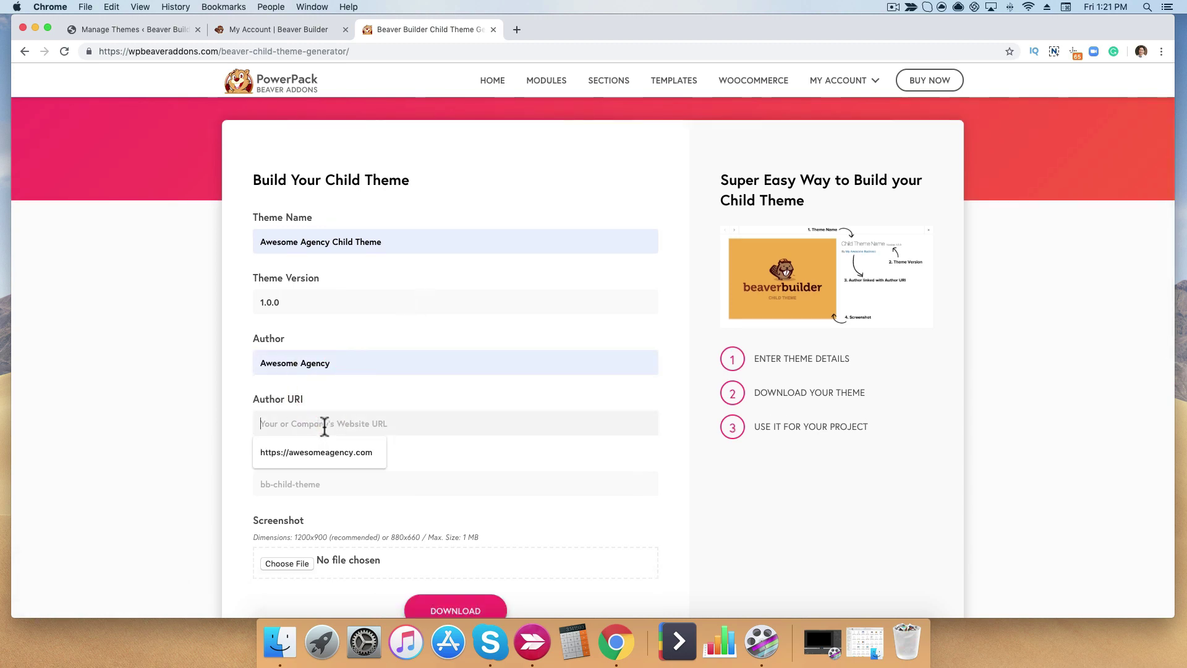
pyautogui.click(324, 451)
pyautogui.click(319, 484)
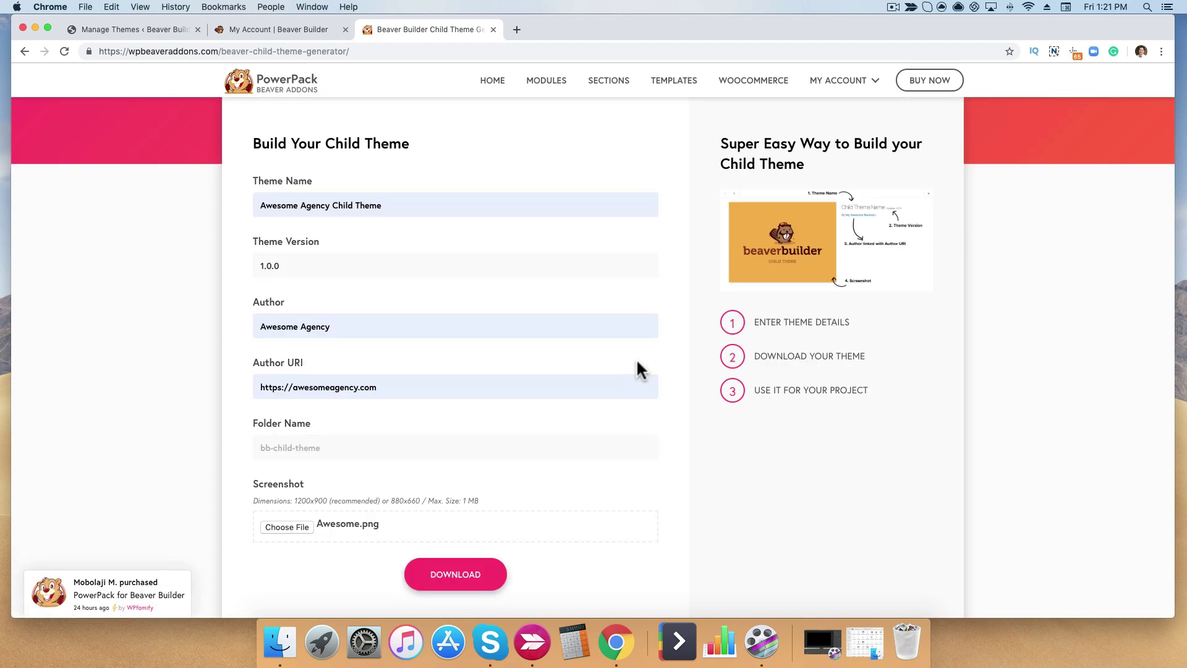
pyautogui.click(454, 578)
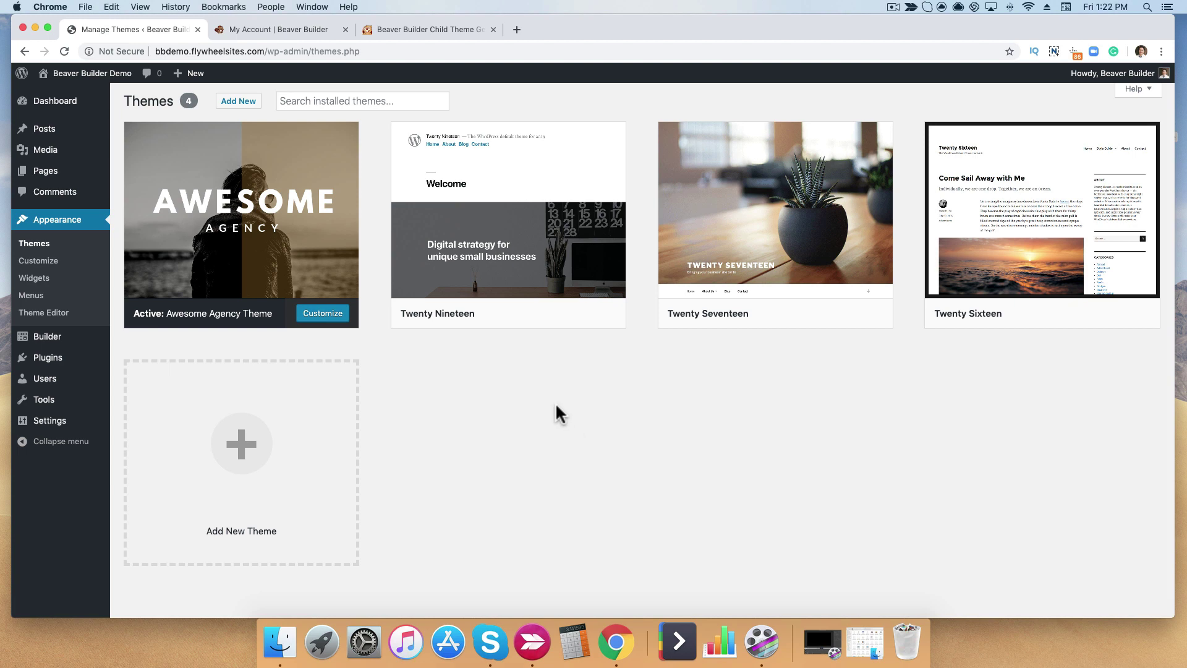
# Upload and install the bb-child-theme (1).zip theme package
pyautogui.click(302, 447)
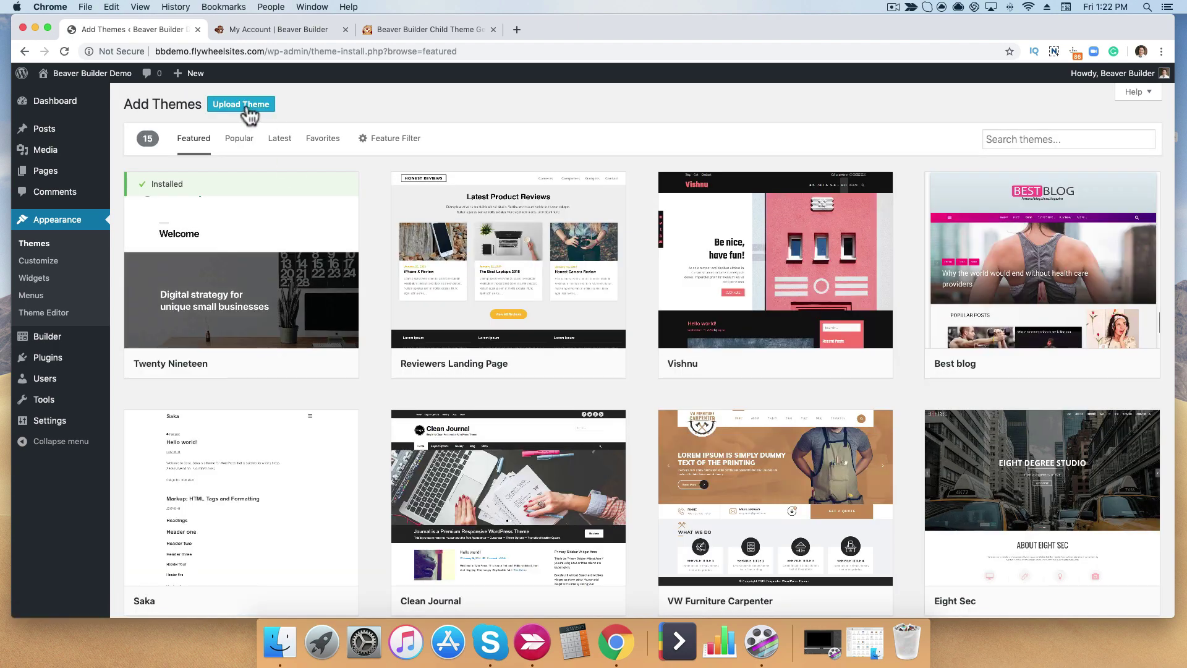
pyautogui.click(247, 109)
pyautogui.click(544, 214)
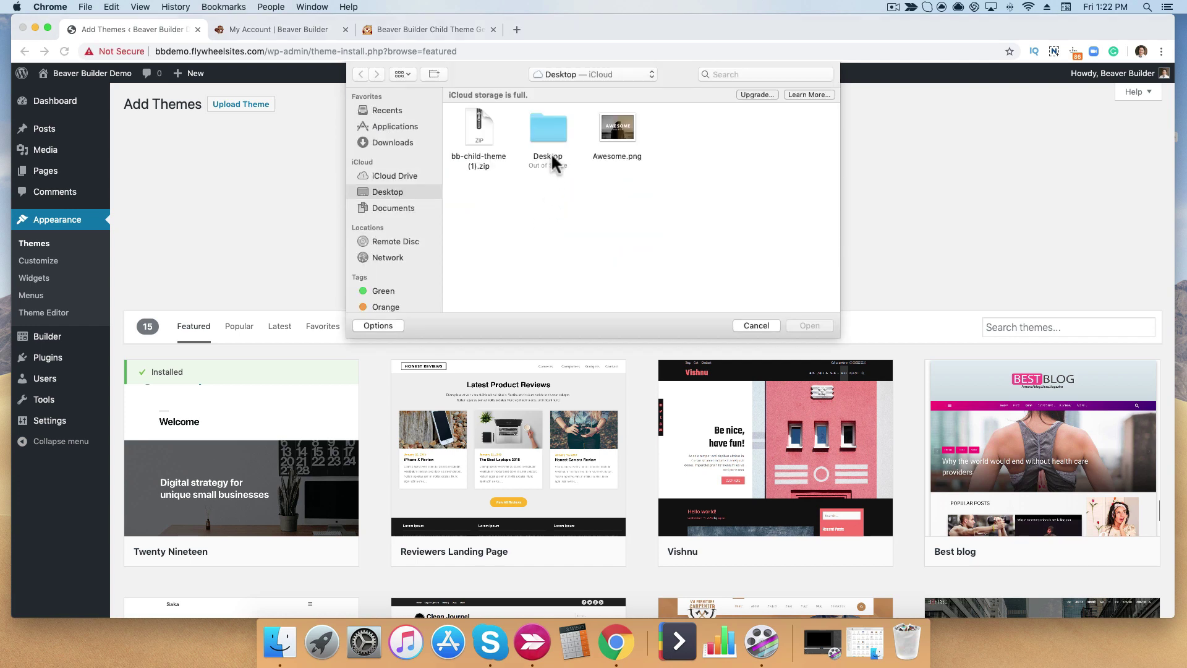
pyautogui.click(479, 139)
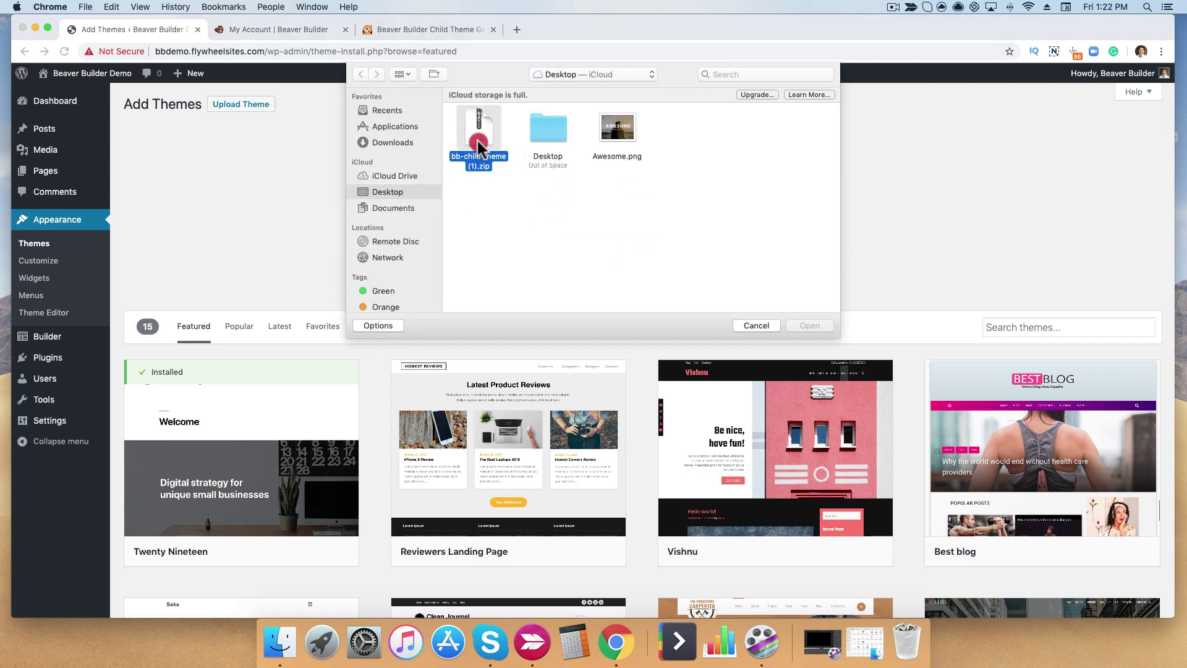
pyautogui.click(809, 326)
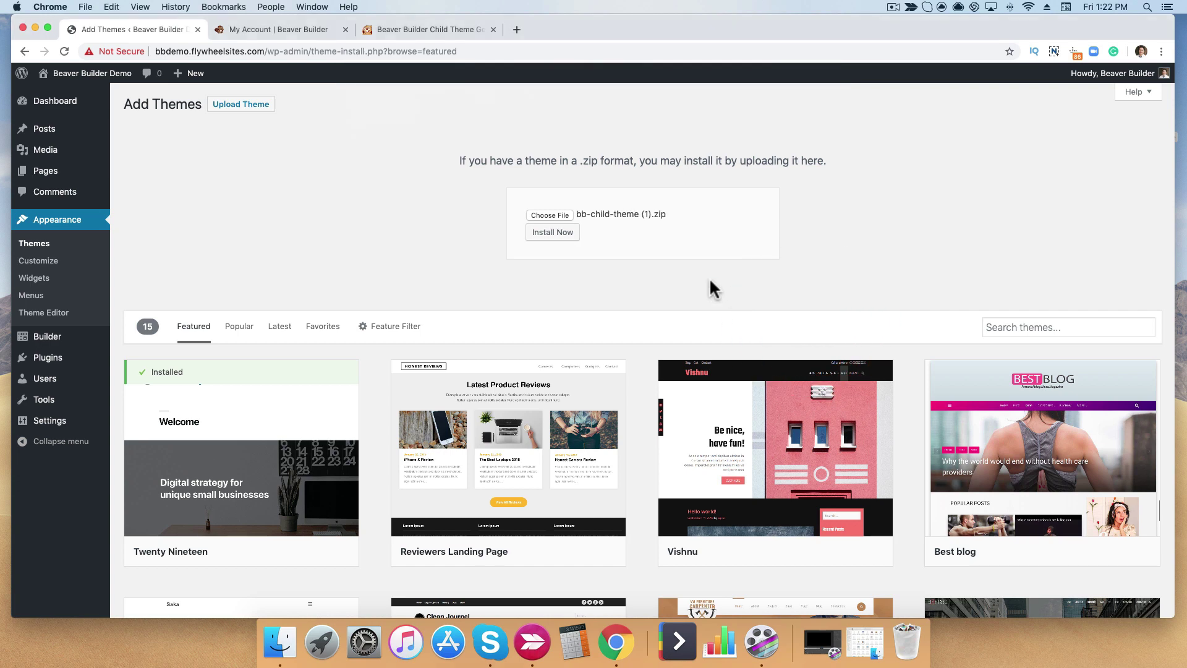
pyautogui.click(555, 234)
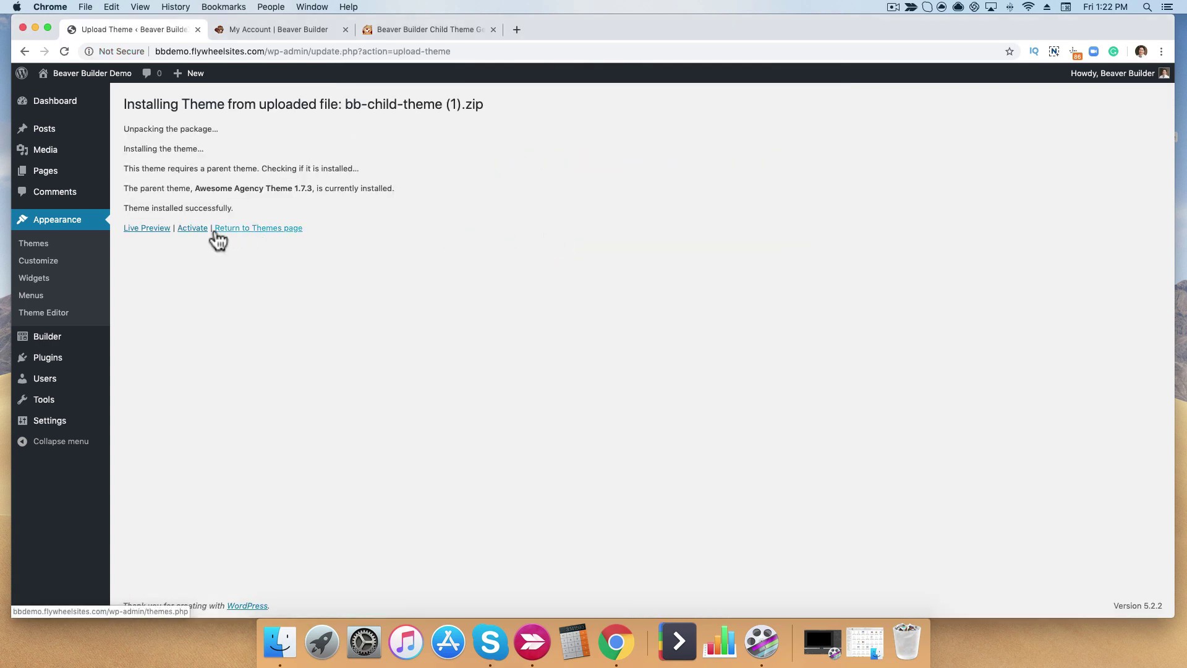
# Activate Awesome Agency Child Theme and check its 'Child Theme for Beaver Builder' description
pyautogui.click(192, 230)
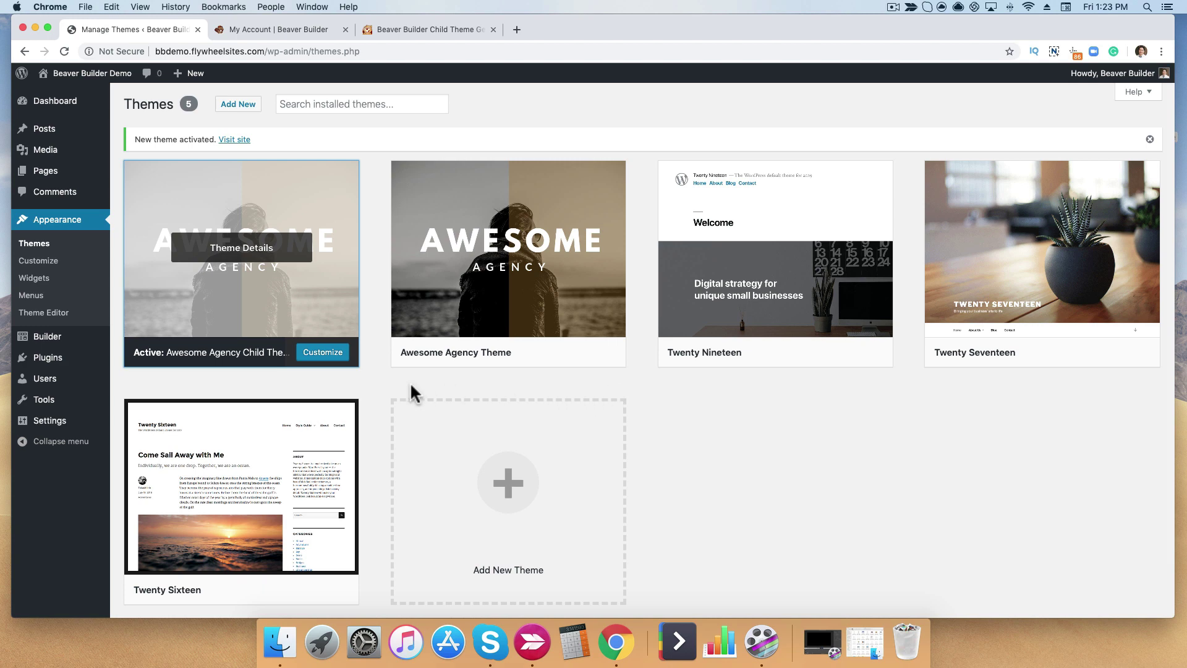
pyautogui.click(254, 259)
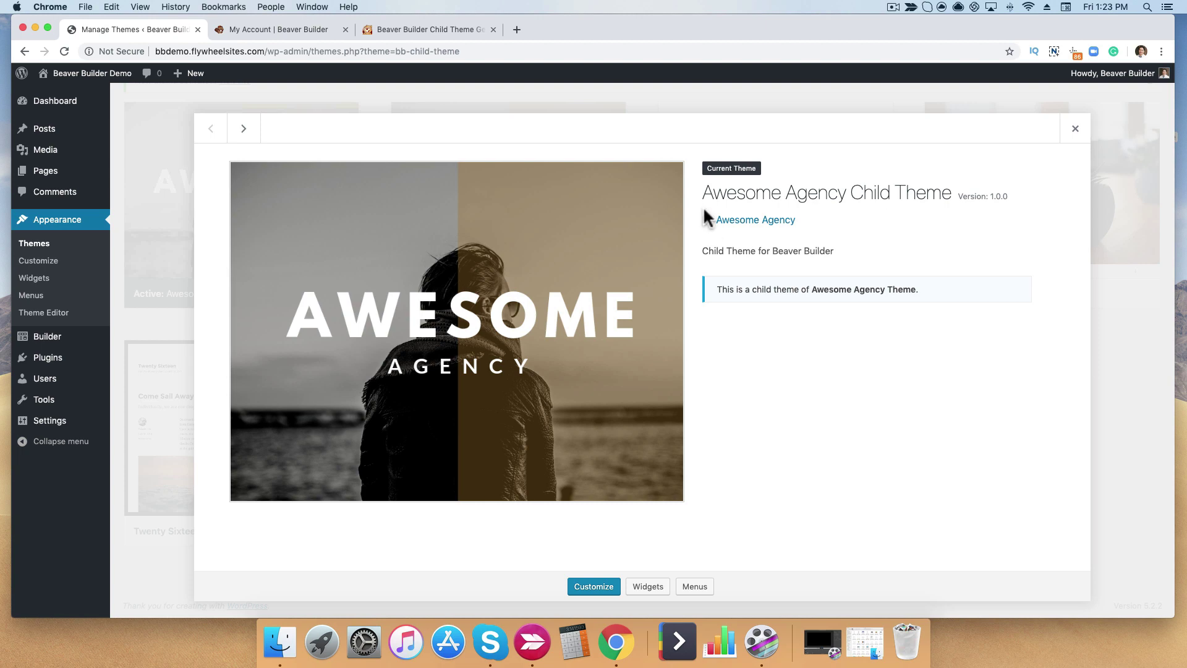
pyautogui.click(704, 250)
pyautogui.moveTo(704, 251); pyautogui.dragTo(864, 254)
pyautogui.click(768, 250)
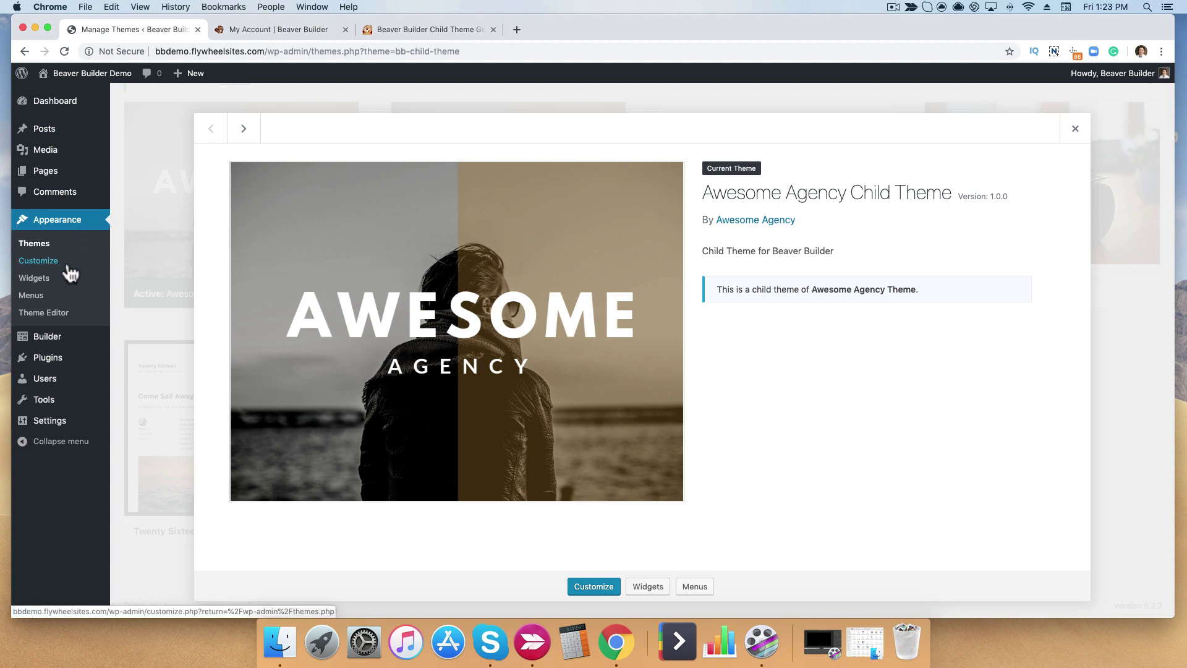
# Open the child theme's style.css in the Theme Editor, accepting the direct-edit warning
pyautogui.click(59, 315)
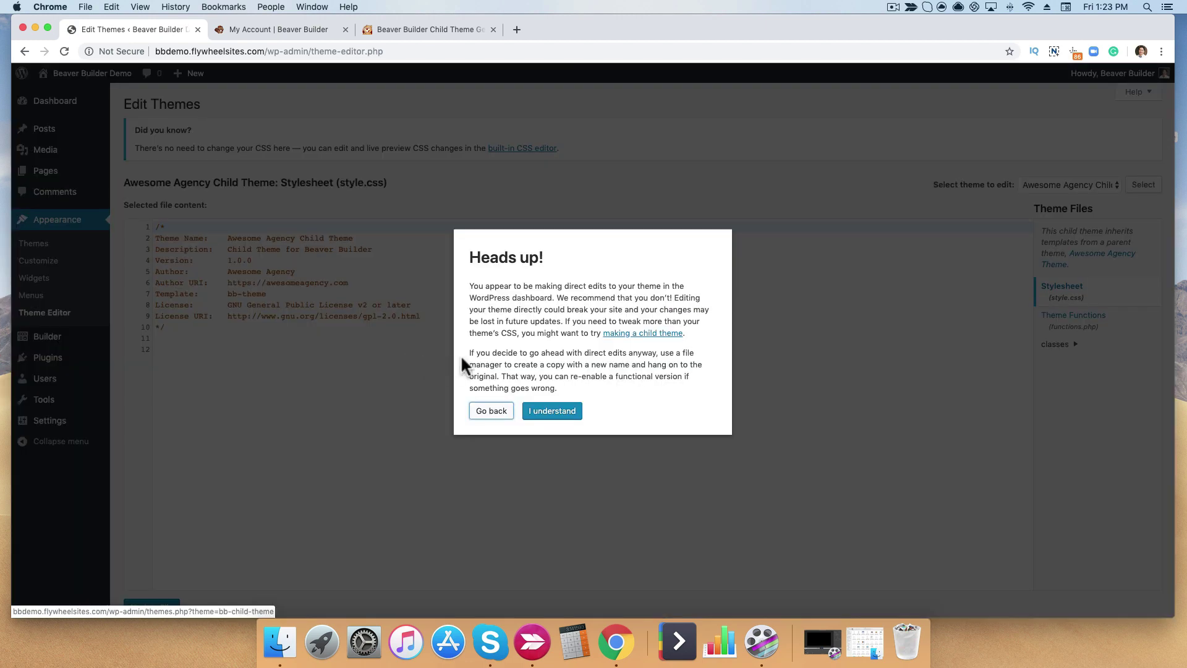
pyautogui.click(565, 412)
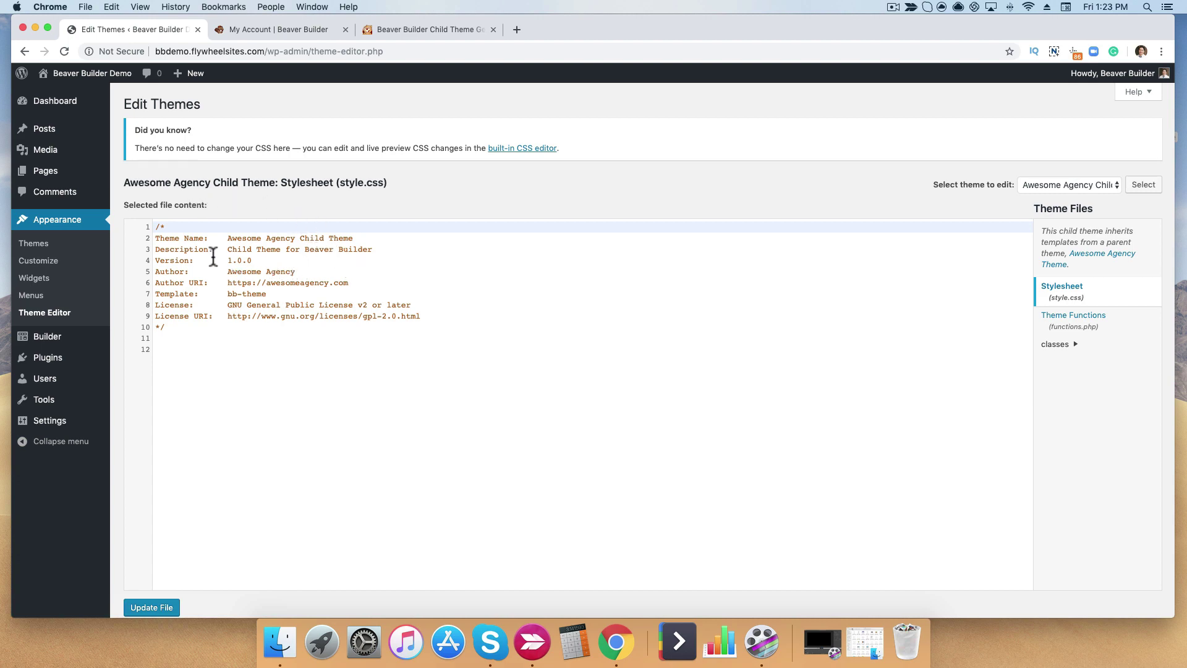
pyautogui.moveTo(157, 249); pyautogui.dragTo(384, 249)
pyautogui.click(284, 250)
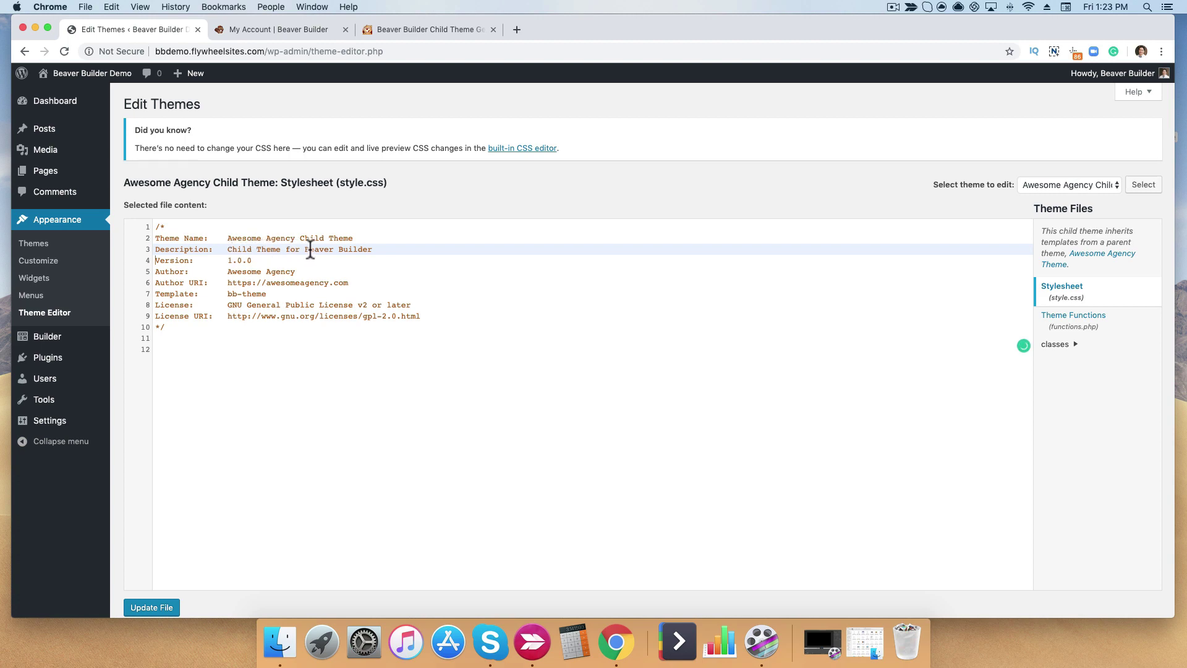
# Replace 'Beaver' with 'Awesome' in the line 3 description and update the file
pyautogui.moveTo(305, 249); pyautogui.dragTo(334, 249)
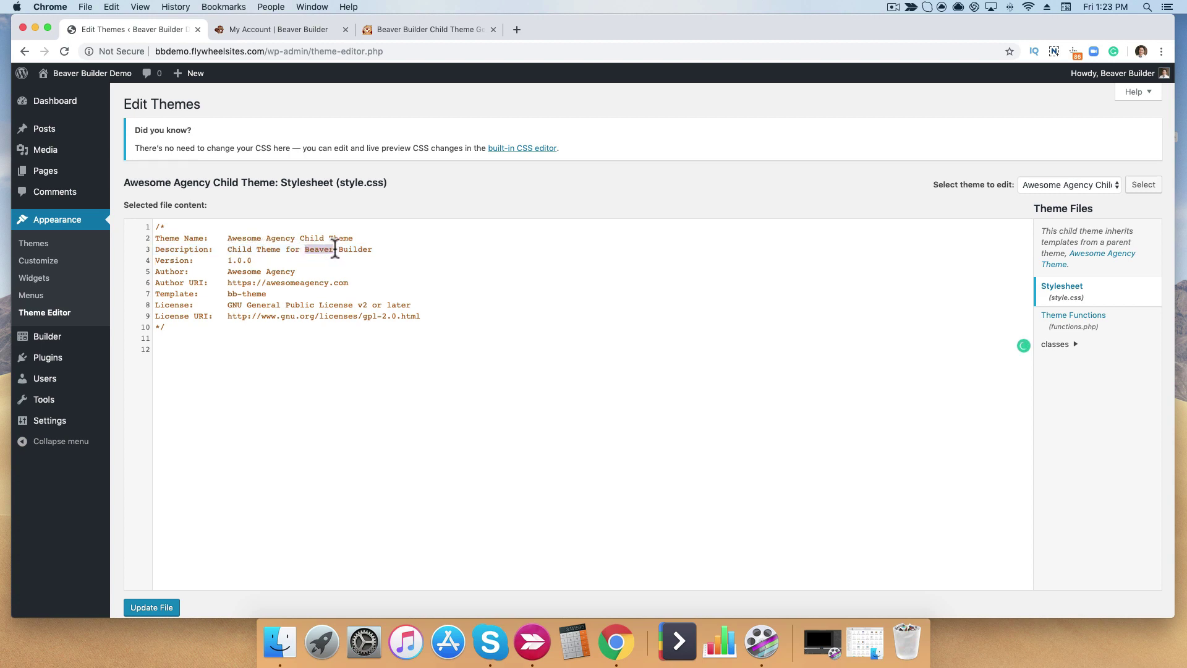
pyautogui.write('Awesome')
pyautogui.scroll(-2, 299, 444)
pyautogui.click(299, 444)
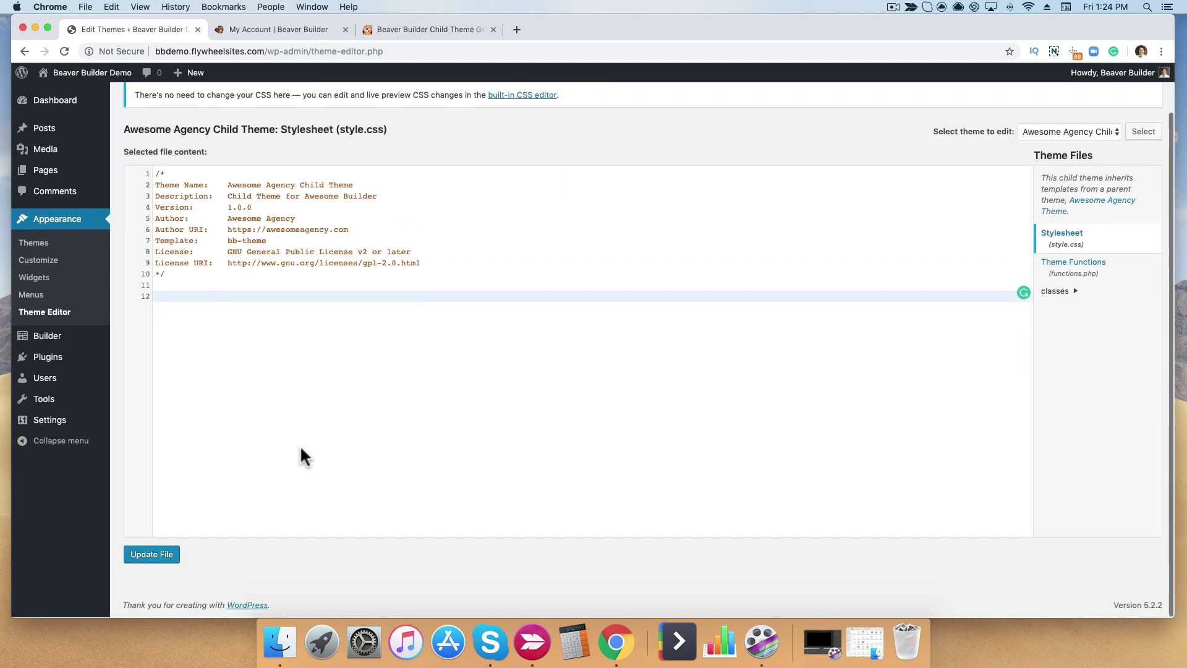
pyautogui.click(162, 555)
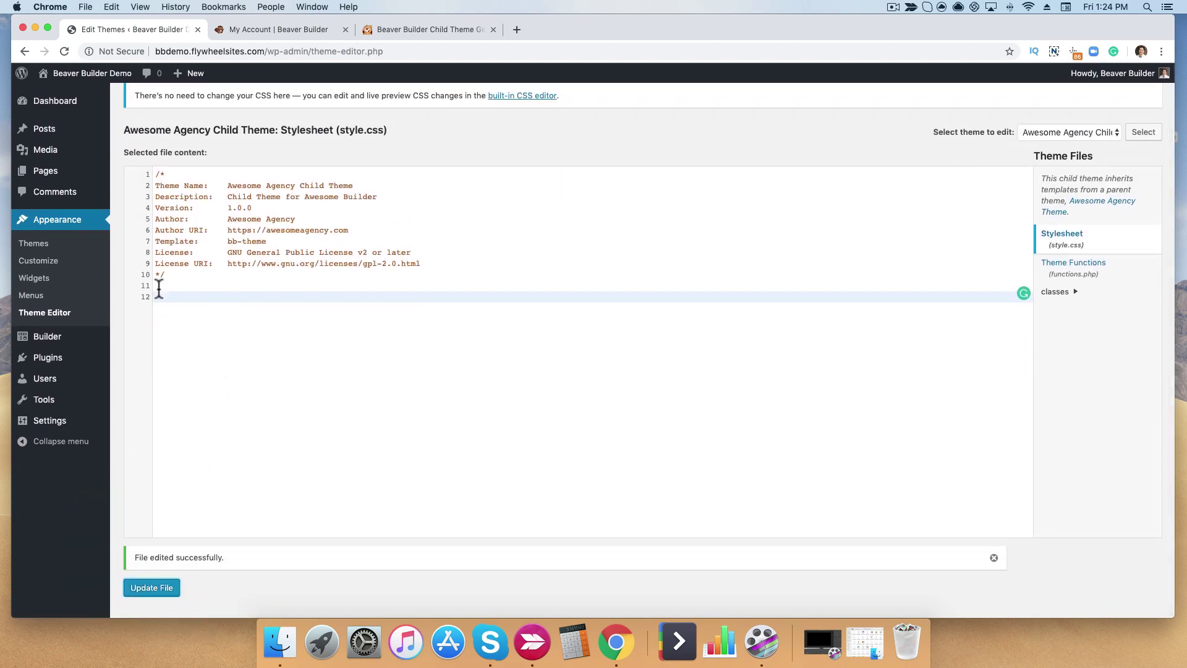
pyautogui.click(51, 246)
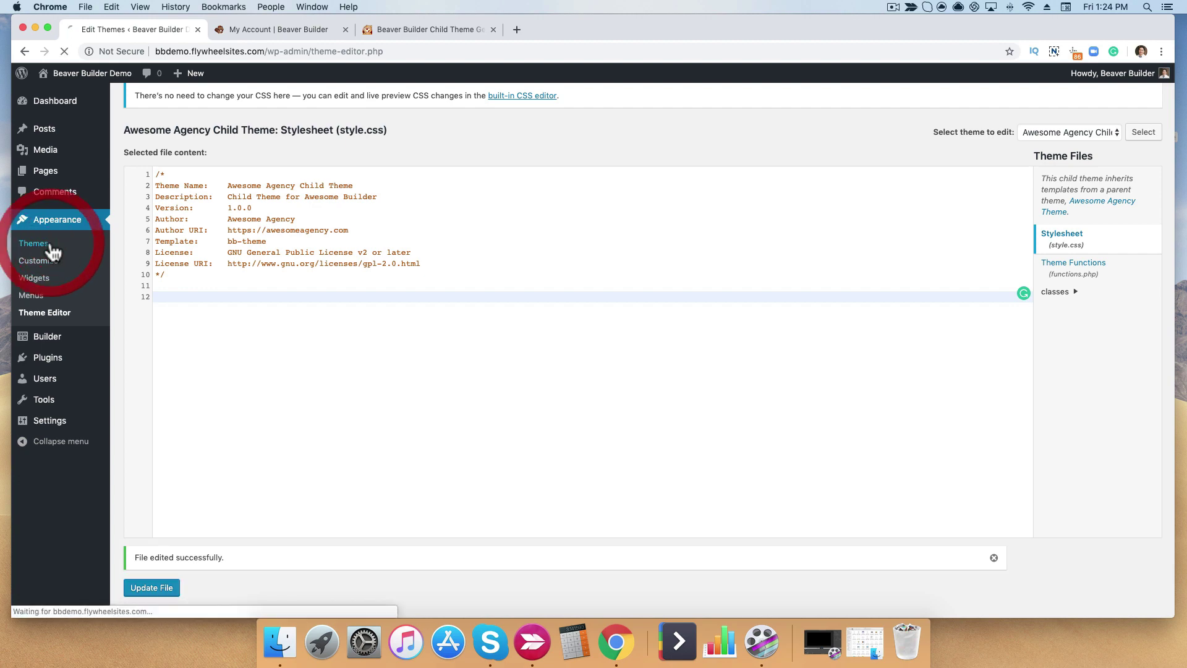